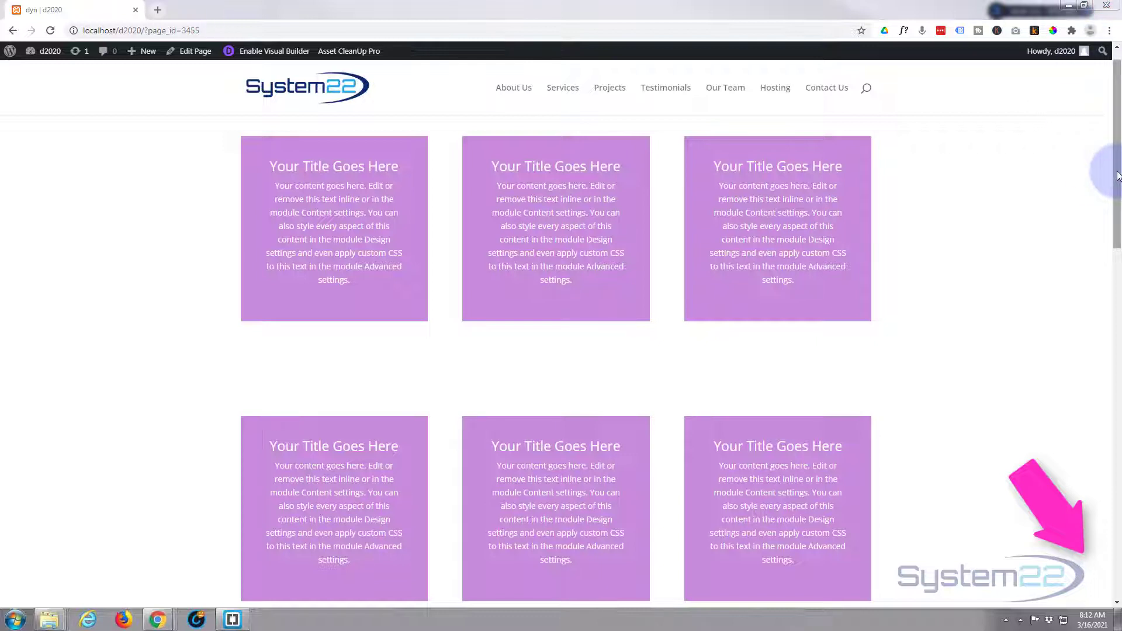
Step: Scroll down the page with the purple title boxes to reach Enable Visual Builder
{"action": "left_click_drag", "start_coordinate": [1116, 176], "coordinate": [1075, 354]}
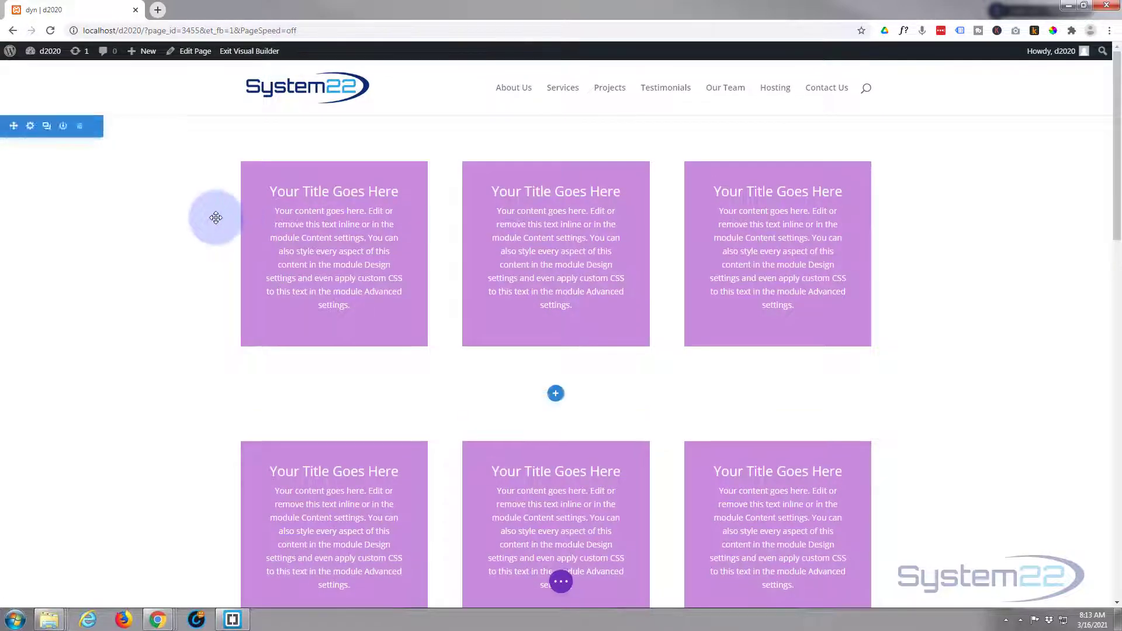
Step: Delete the existing pizza, salad and cake image row from its section
{"action": "scroll", "coordinate": [216, 216], "scroll_direction": "down", "scroll_amount": 5}
{"action": "scroll", "coordinate": [217, 217], "scroll_direction": "down", "scroll_amount": 4}
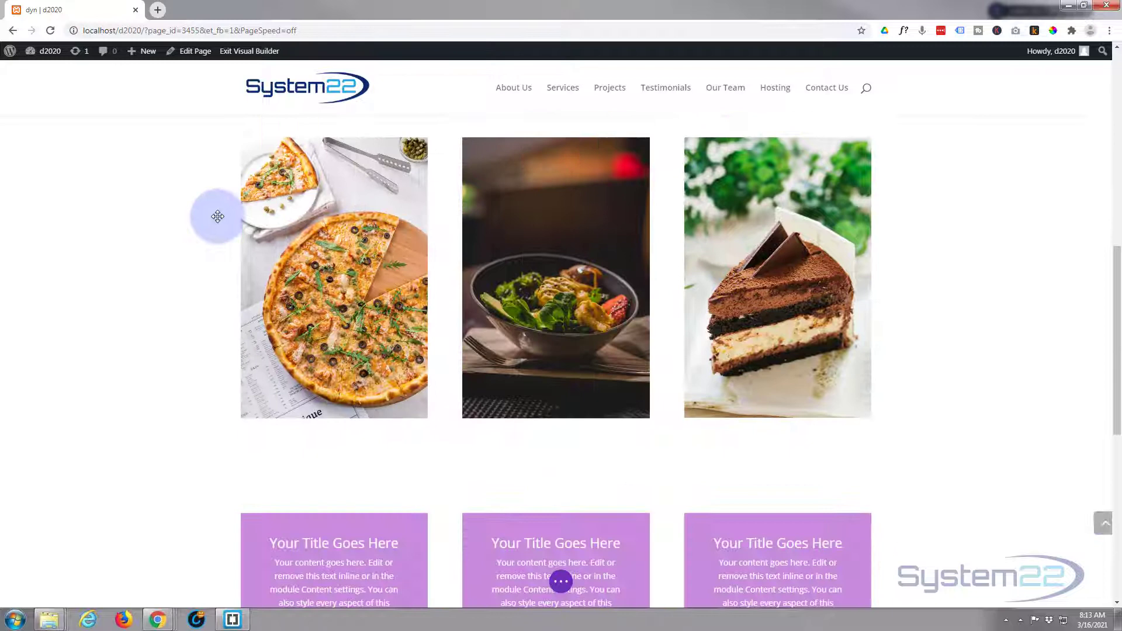
{"action": "scroll", "coordinate": [217, 217], "scroll_direction": "up", "scroll_amount": 2}
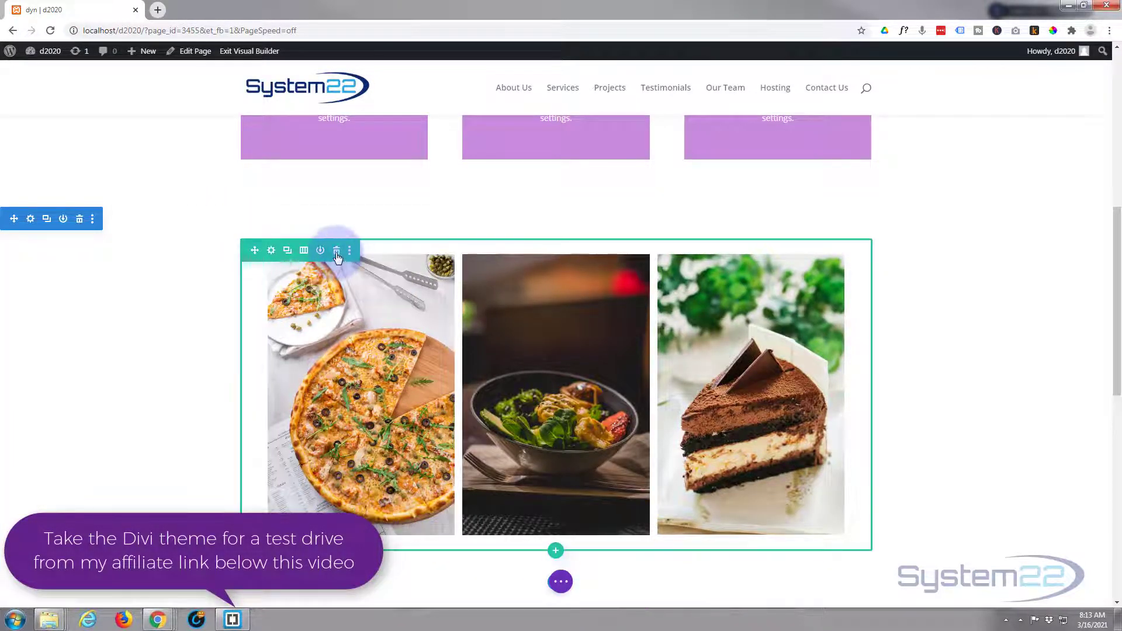
{"action": "left_click", "coordinate": [337, 251]}
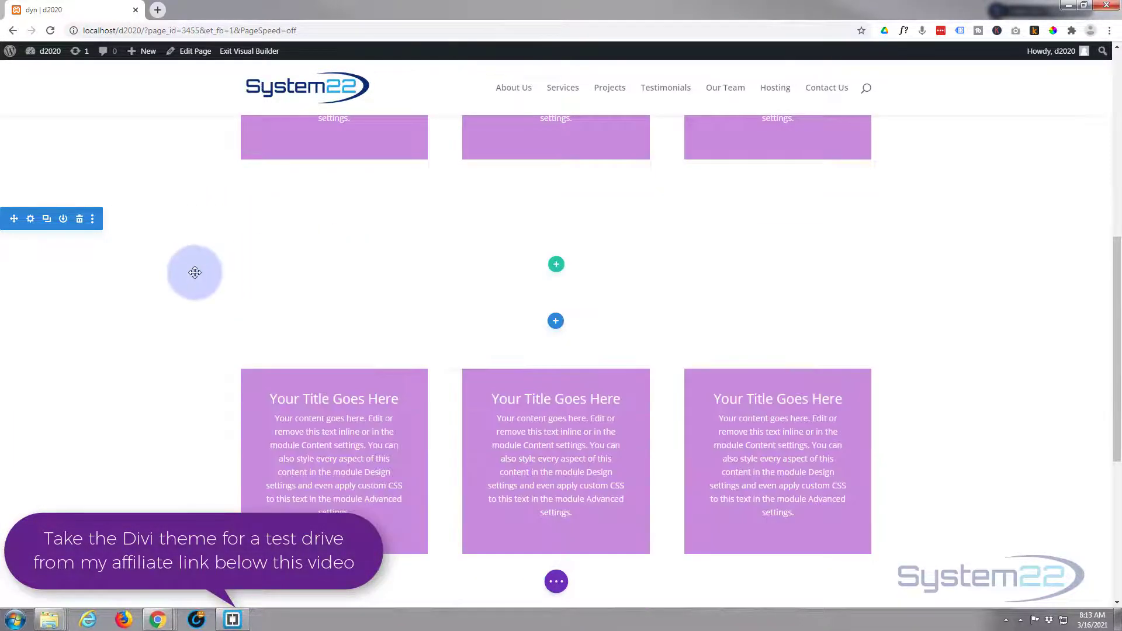
Step: Add a new three-column row to the empty section
{"action": "left_click", "coordinate": [556, 266]}
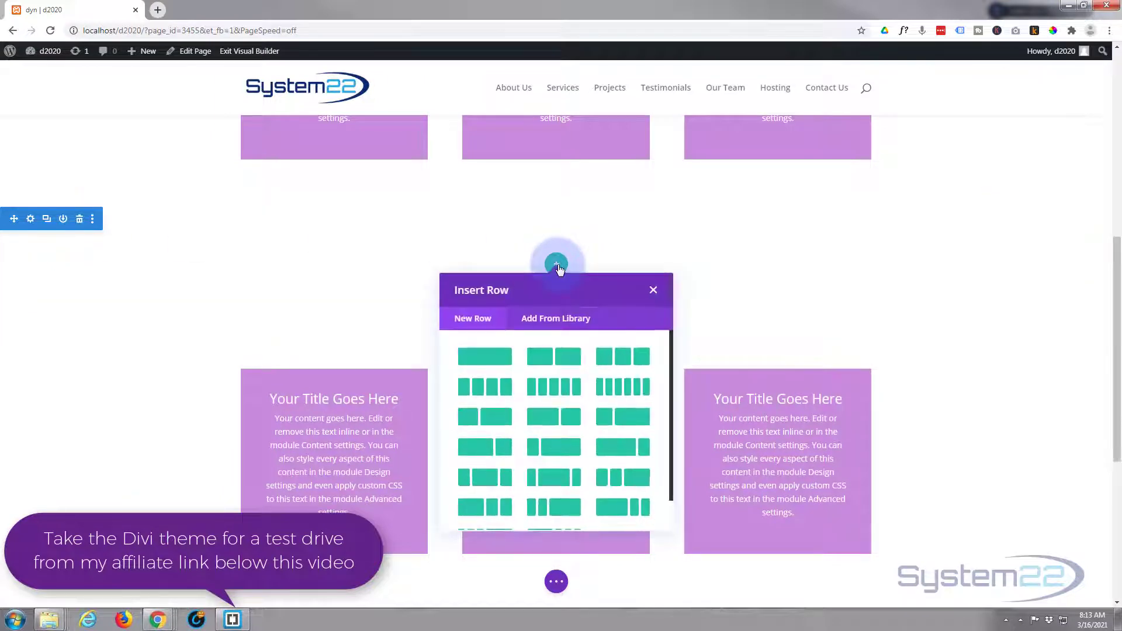
{"action": "left_click", "coordinate": [622, 358]}
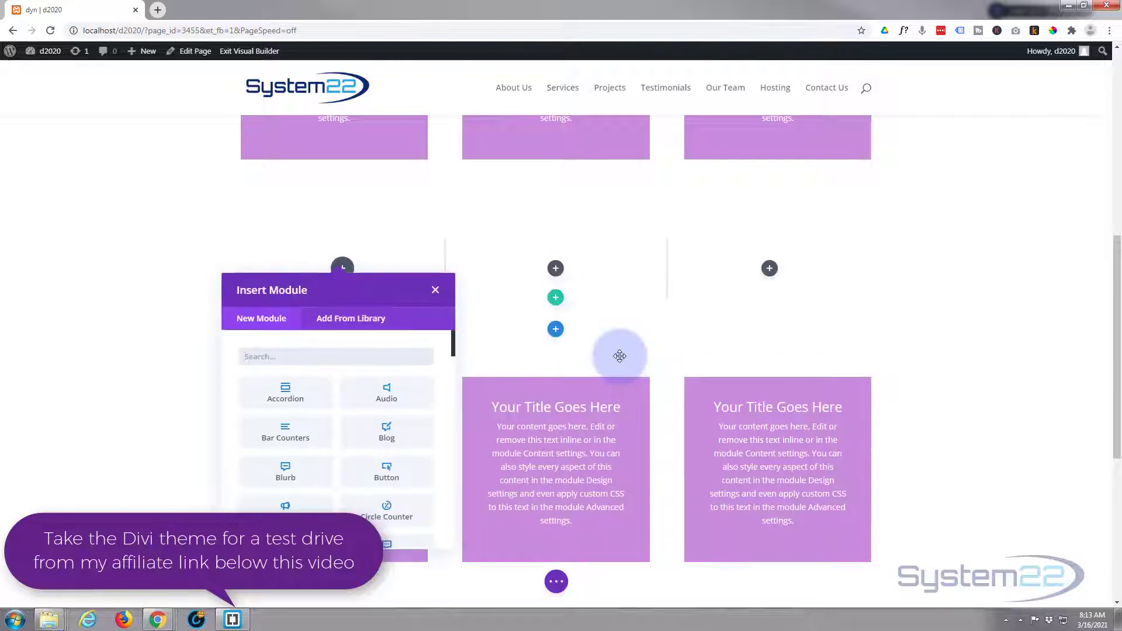
{"action": "scroll", "coordinate": [337, 394], "scroll_direction": "down", "scroll_amount": 2}
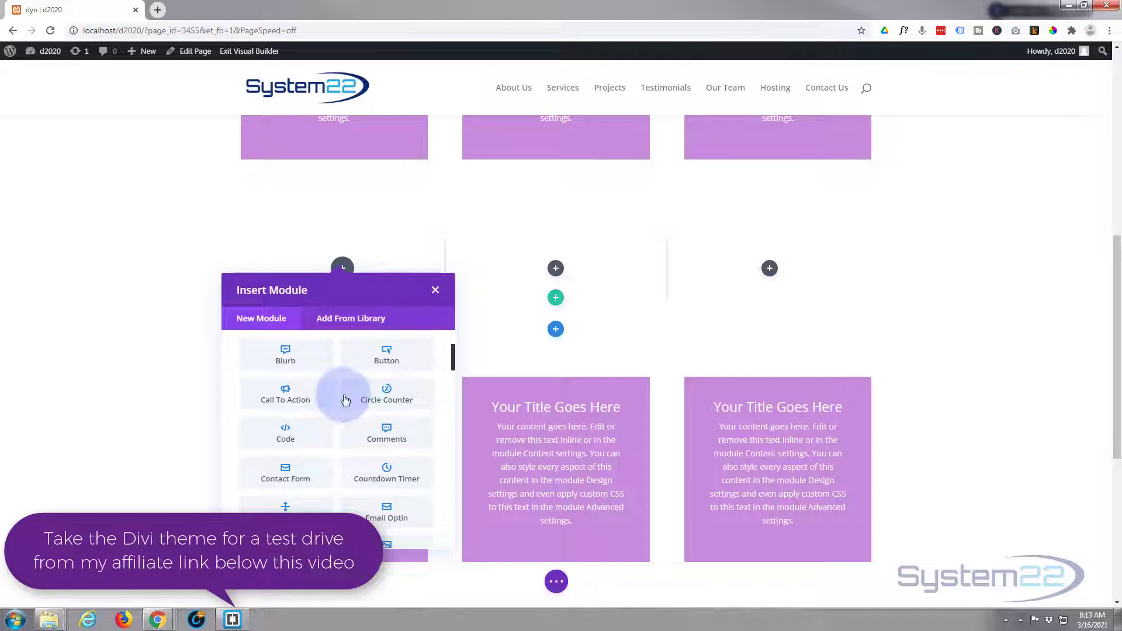
{"action": "scroll", "coordinate": [338, 394], "scroll_direction": "up", "scroll_amount": 2}
{"action": "scroll", "coordinate": [305, 396], "scroll_direction": "down", "scroll_amount": 8}
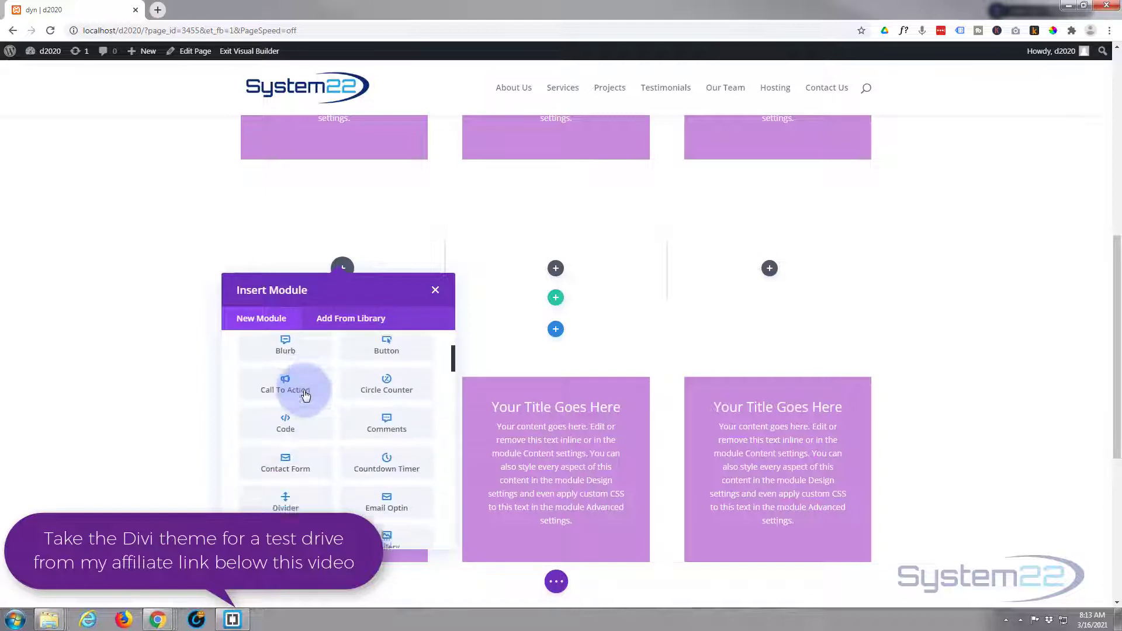
{"action": "scroll", "coordinate": [304, 396], "scroll_direction": "down", "scroll_amount": 6}
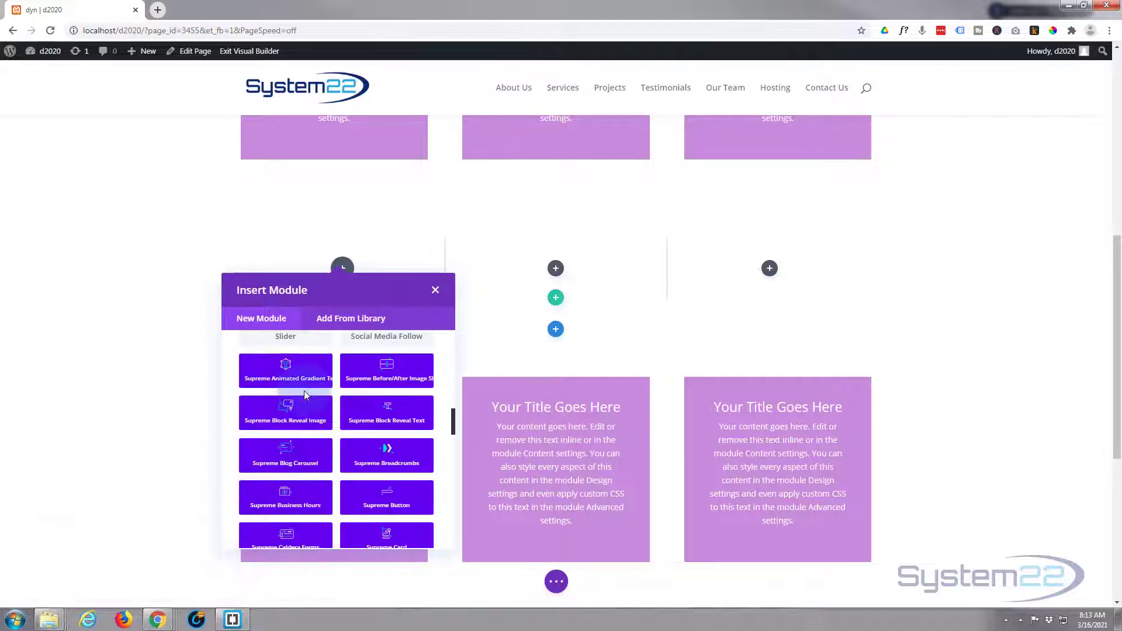
{"action": "scroll", "coordinate": [303, 396], "scroll_direction": "down", "scroll_amount": 6}
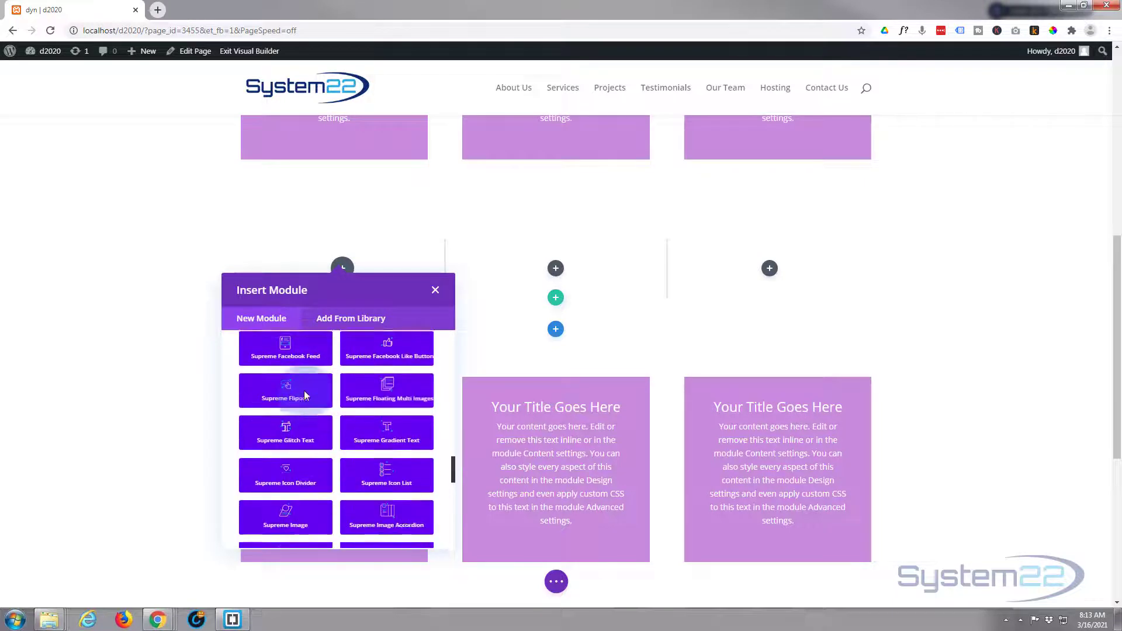
{"action": "scroll", "coordinate": [305, 395], "scroll_direction": "down", "scroll_amount": 6}
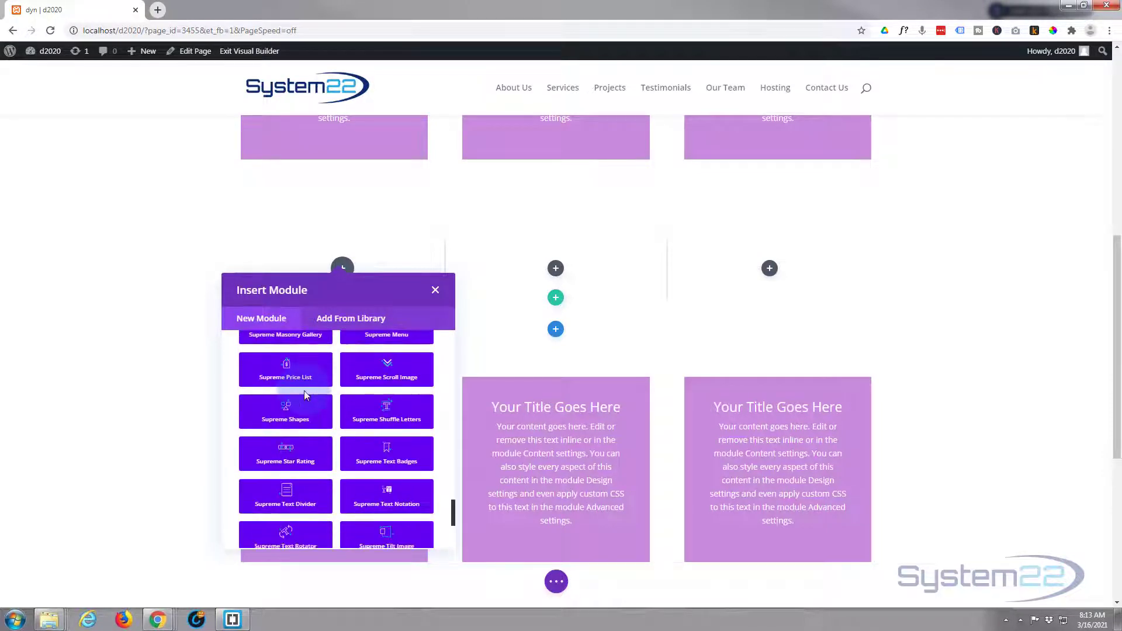
Step: Browse the Insert Module list for the row's first column
{"action": "left_click", "coordinate": [306, 392]}
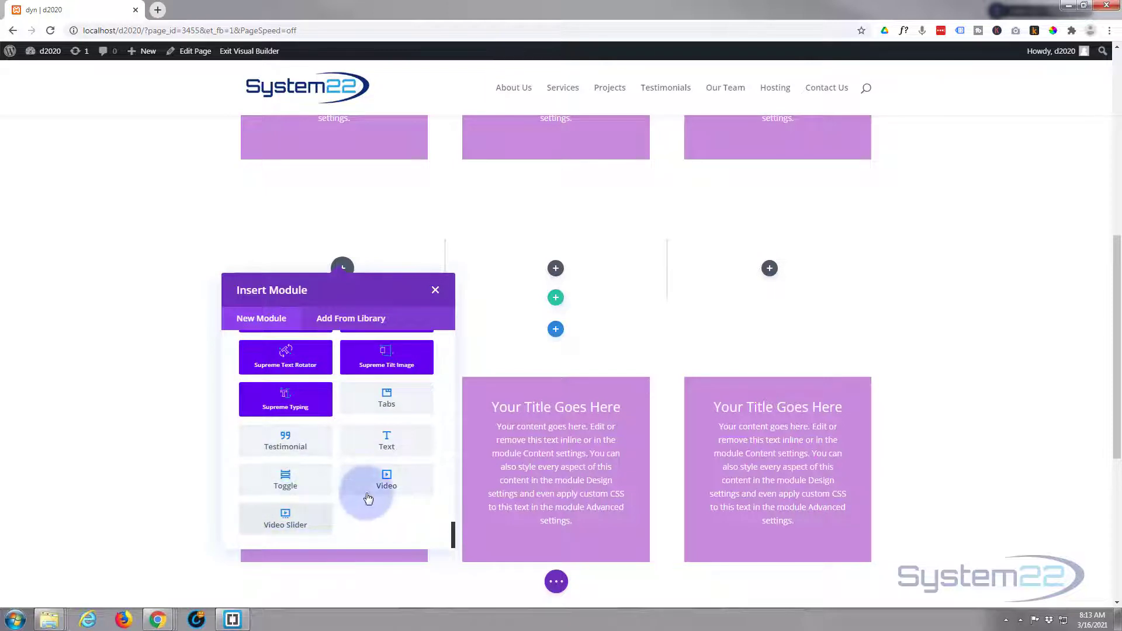
{"action": "scroll", "coordinate": [375, 507], "scroll_direction": "up", "scroll_amount": 5}
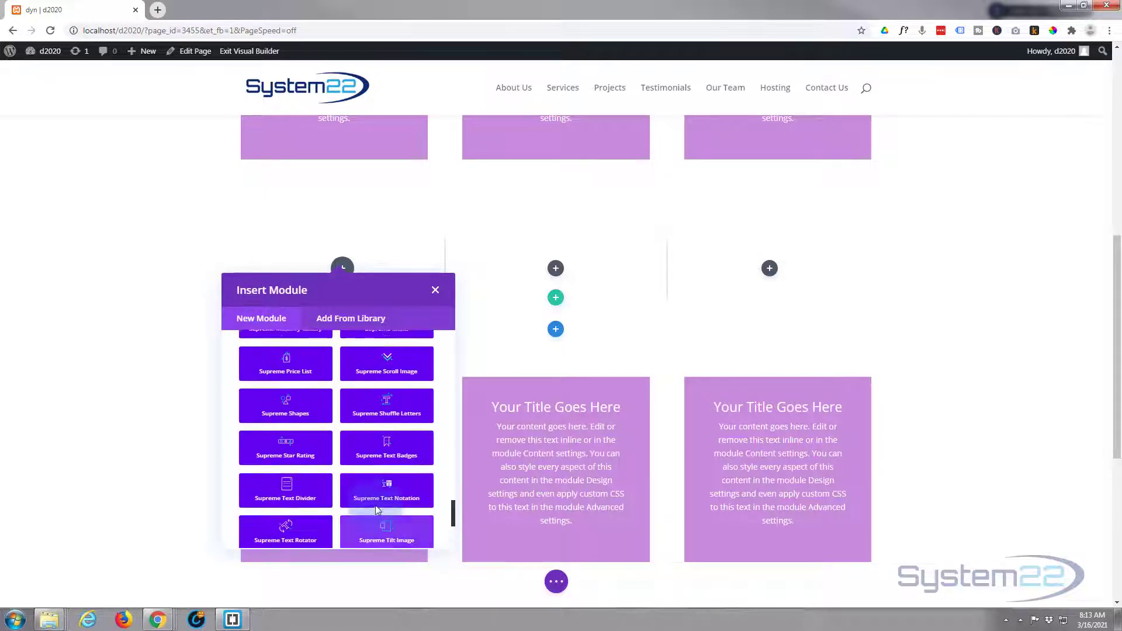
{"action": "scroll", "coordinate": [375, 506], "scroll_direction": "up", "scroll_amount": 8}
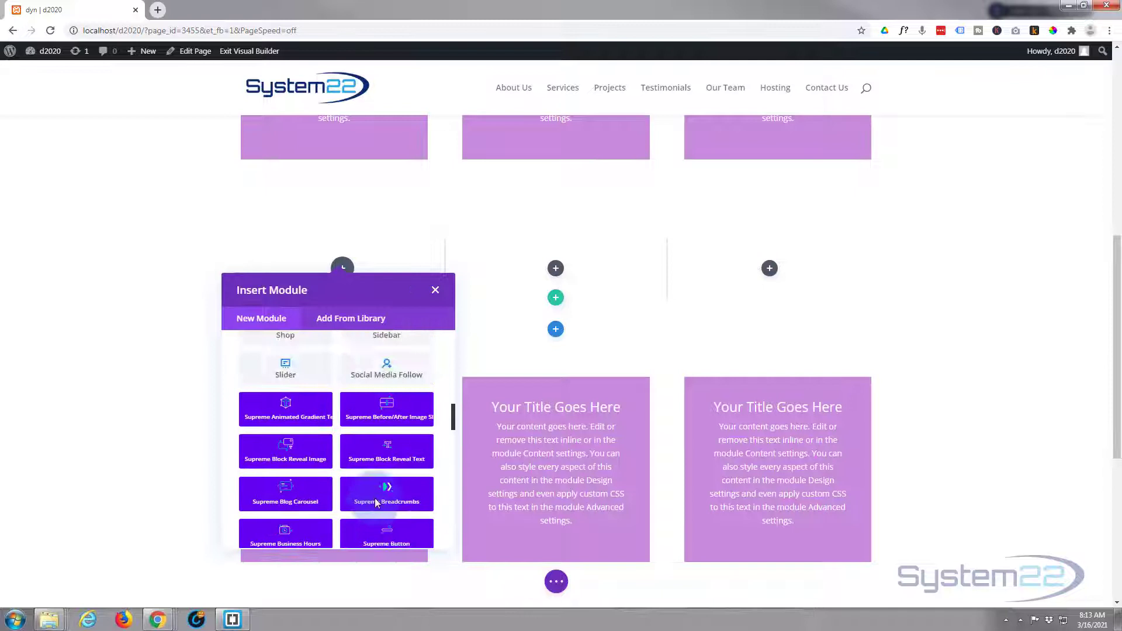
{"action": "scroll", "coordinate": [375, 499], "scroll_direction": "up", "scroll_amount": 5}
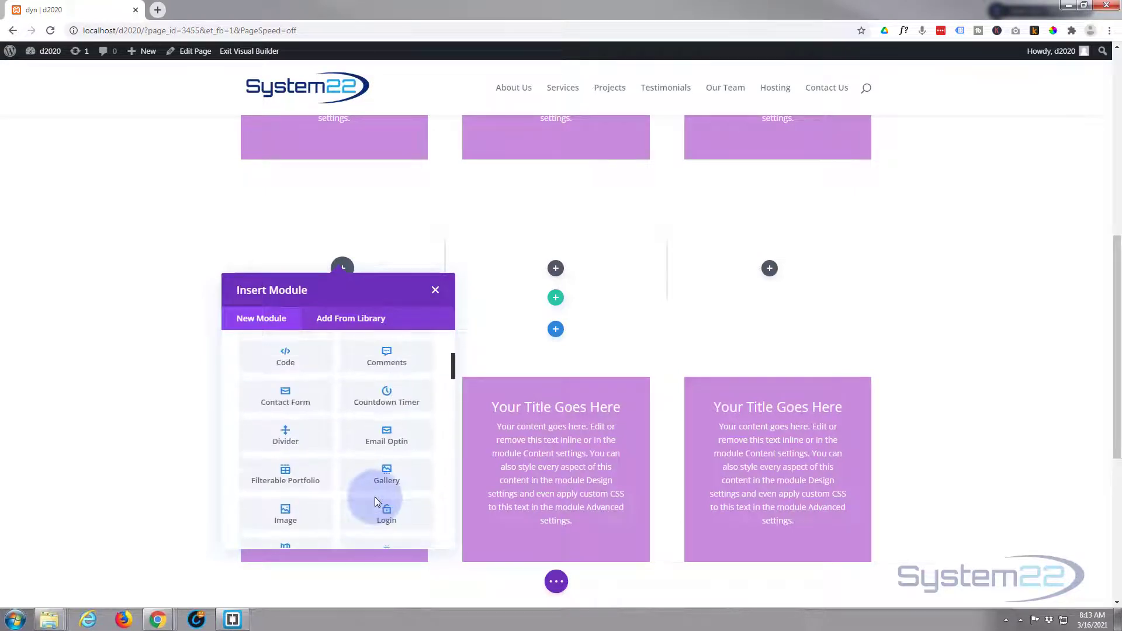
Step: Add an Image module with the pizza photo from the Media Library to column one
{"action": "left_click", "coordinate": [286, 514]}
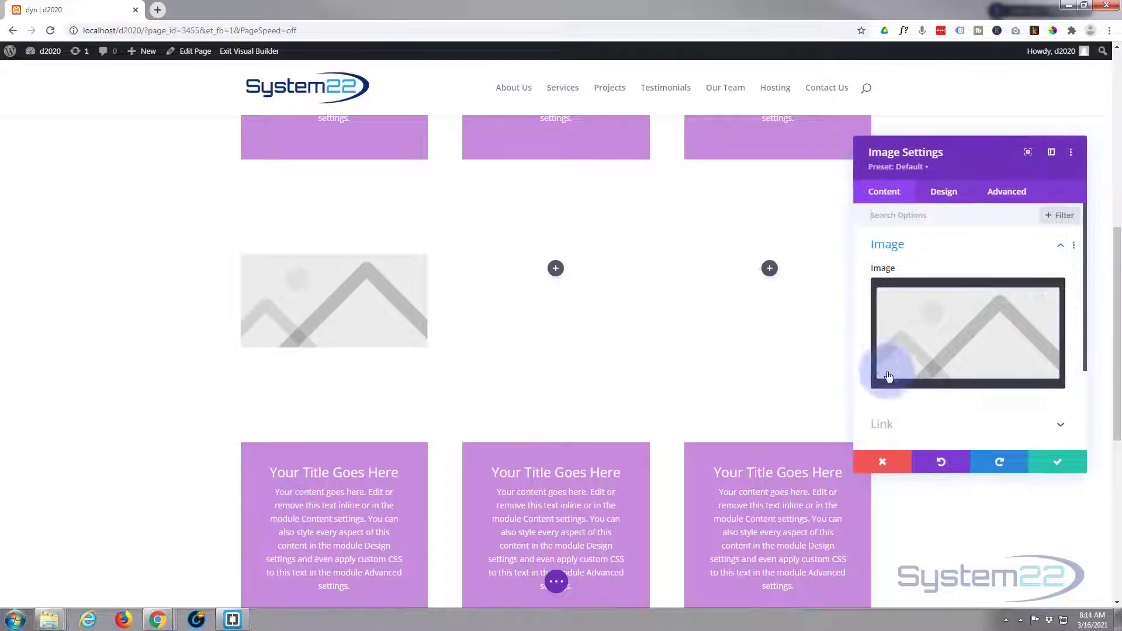
{"action": "left_click", "coordinate": [970, 354]}
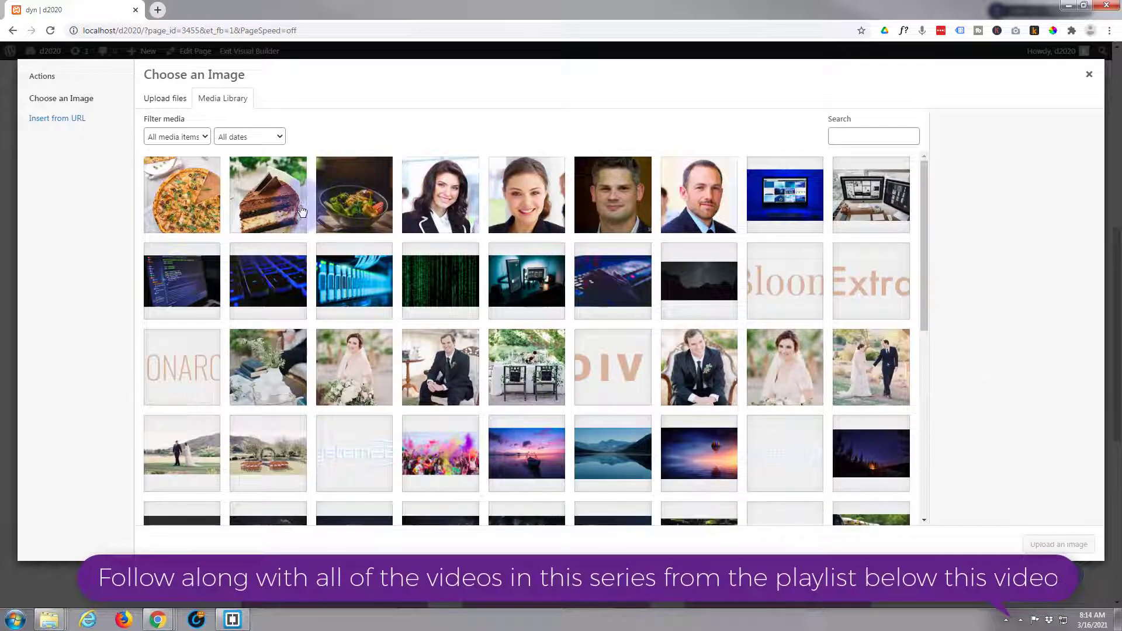
{"action": "left_click", "coordinate": [187, 198]}
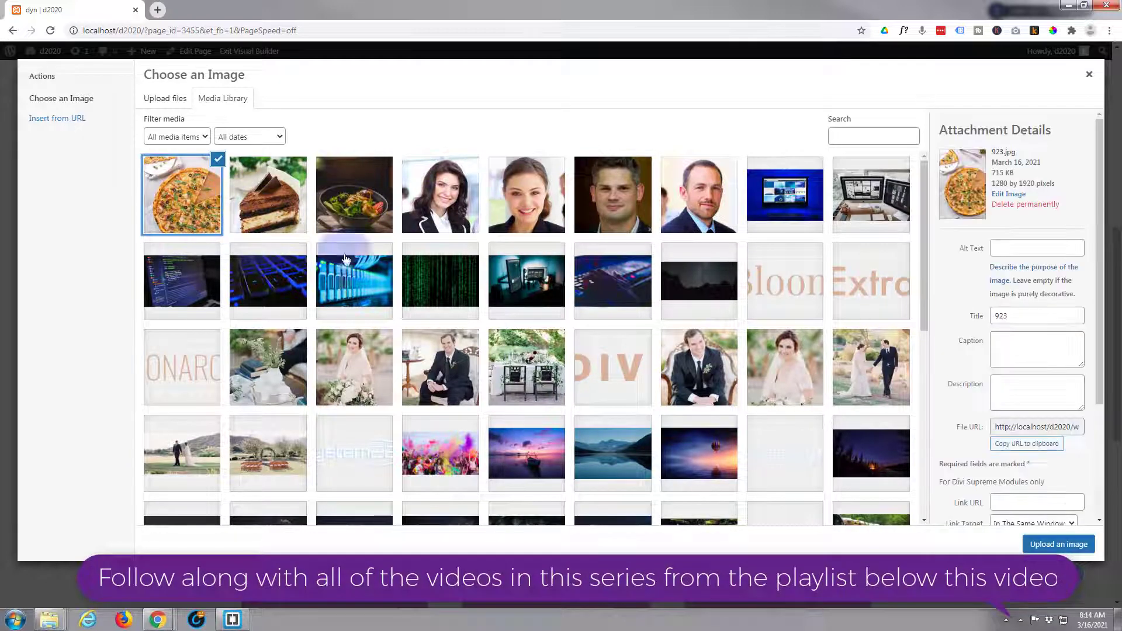
{"action": "left_click", "coordinate": [1058, 545]}
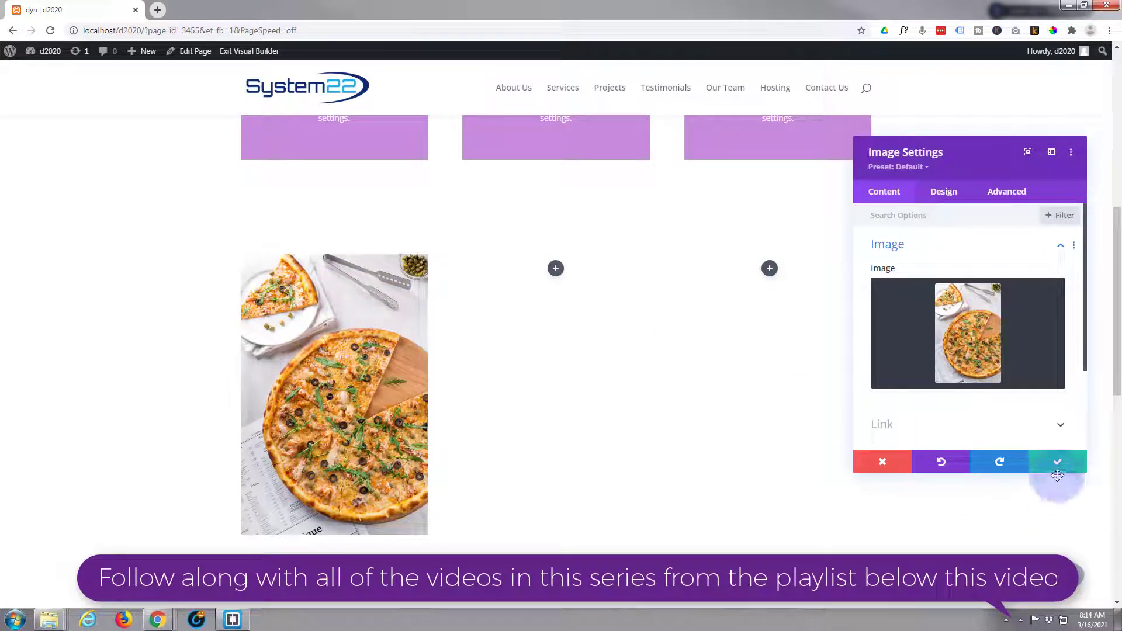
Step: Save the pizza image, duplicate it, and place the copies in the middle and third columns
{"action": "left_click", "coordinate": [1050, 463]}
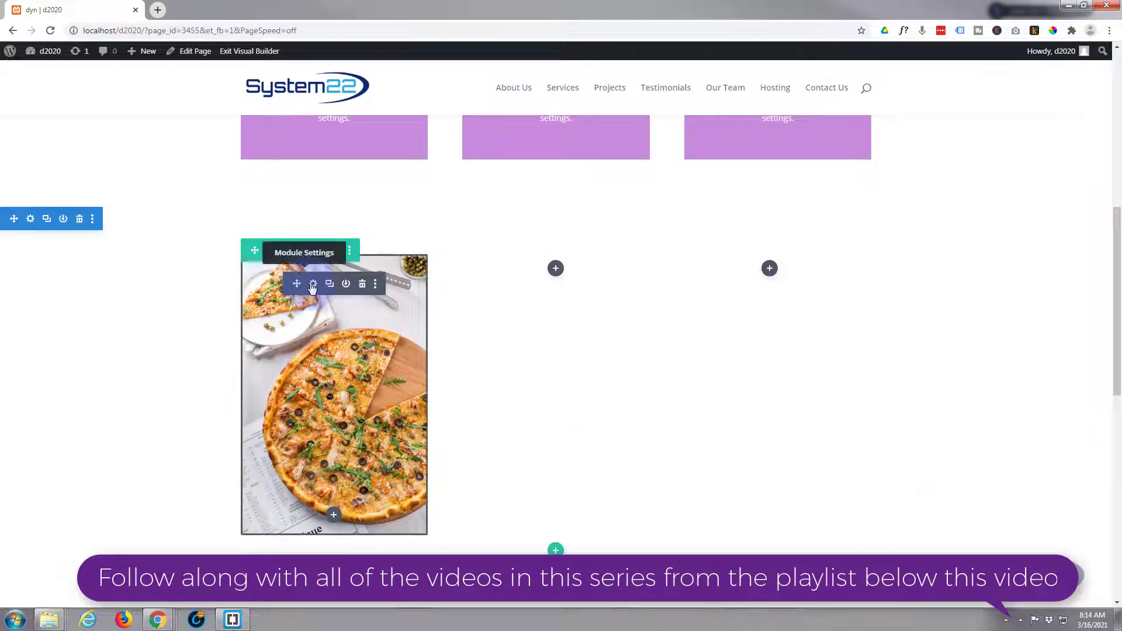
{"action": "left_click", "coordinate": [329, 285]}
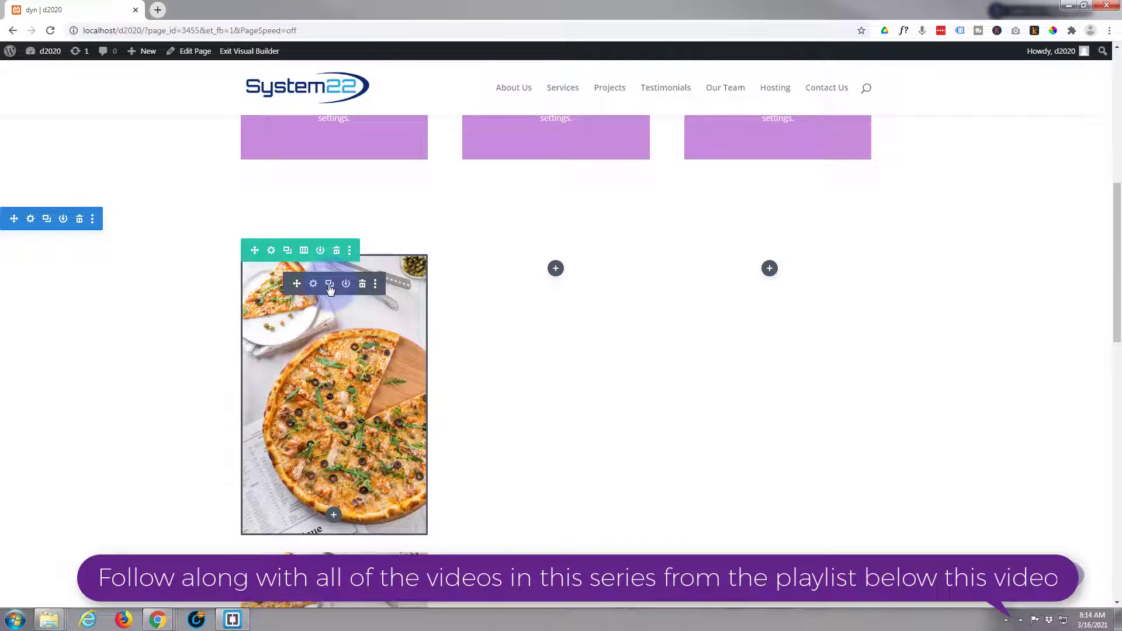
{"action": "left_click_drag", "start_coordinate": [329, 285], "coordinate": [766, 271]}
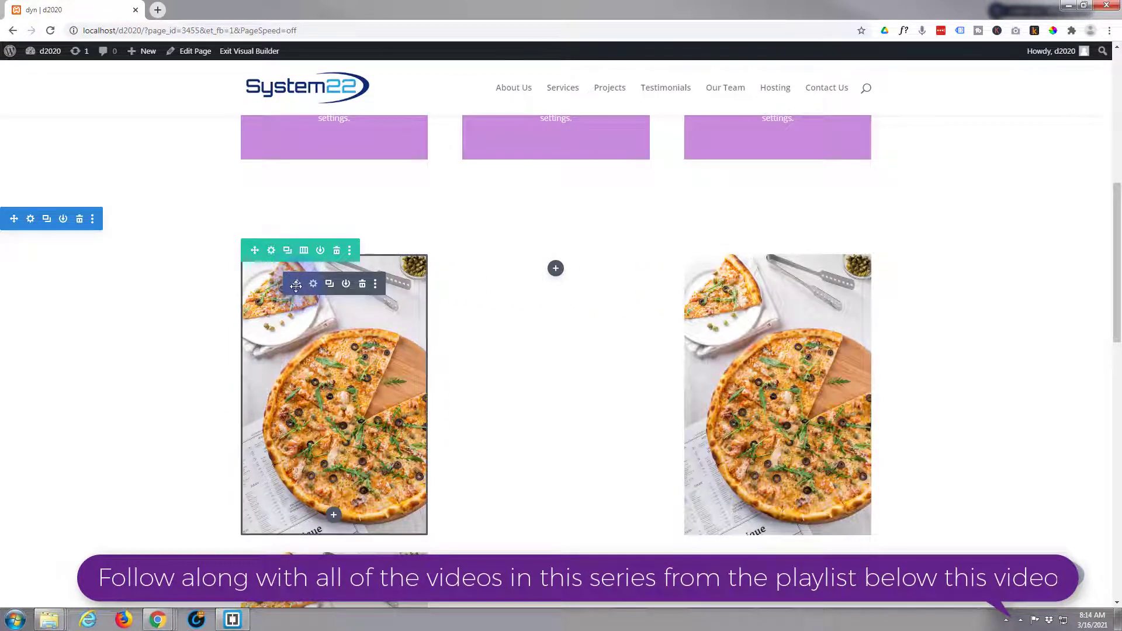
{"action": "left_click_drag", "start_coordinate": [296, 285], "coordinate": [514, 269]}
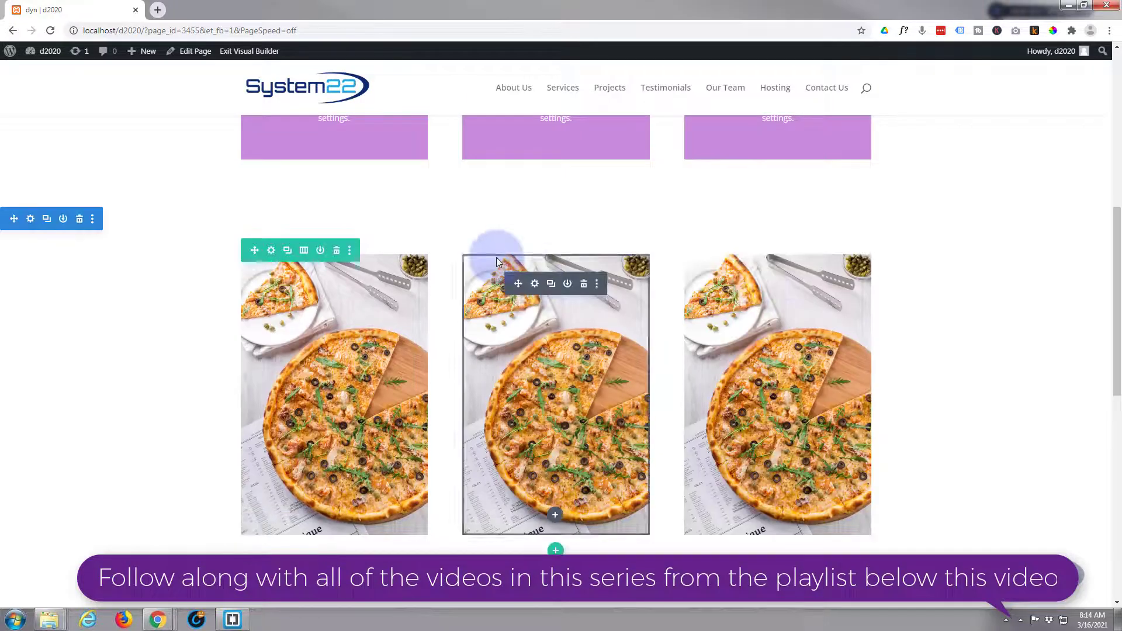
Step: Replace the middle image with the chocolate cake photo and save it
{"action": "left_click", "coordinate": [535, 286]}
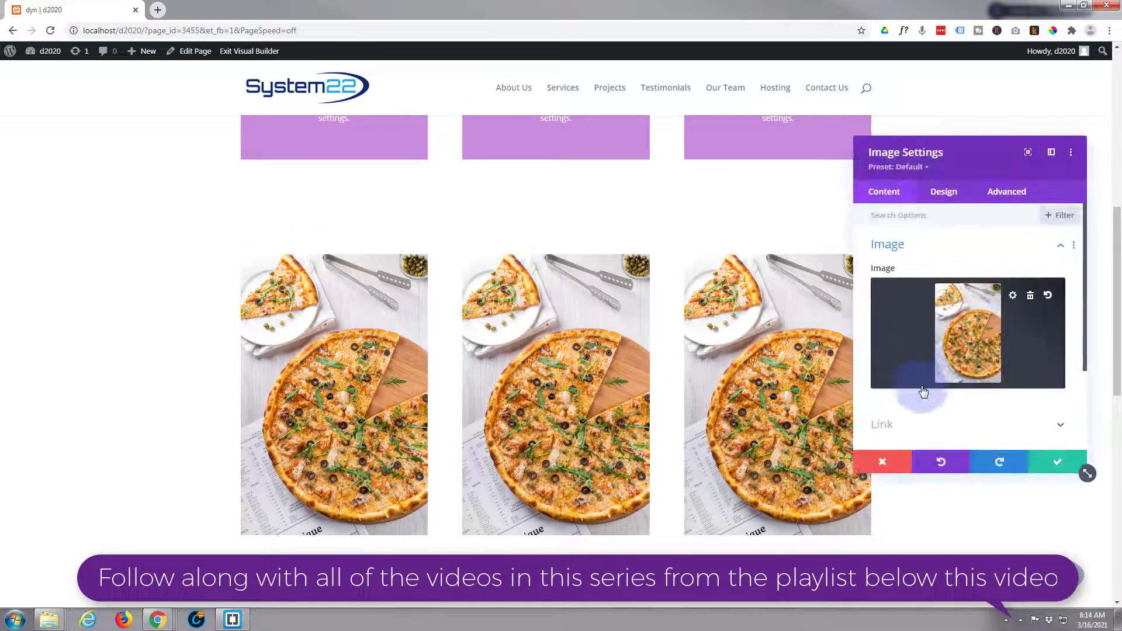
{"action": "left_click", "coordinate": [889, 352]}
{"action": "left_click", "coordinate": [329, 233]}
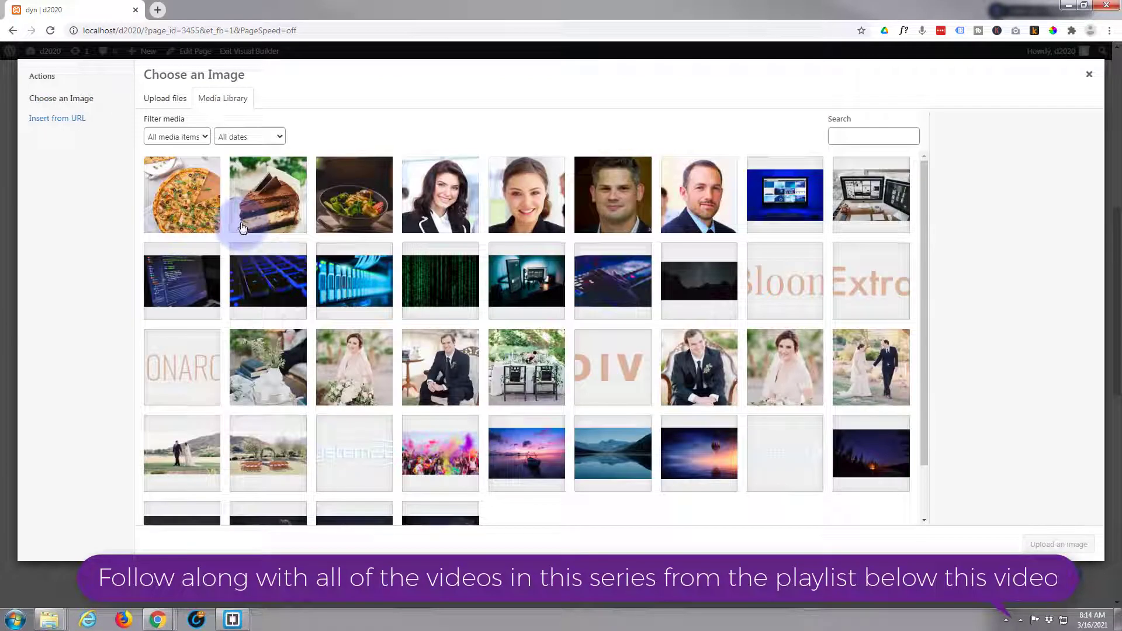
{"action": "left_click", "coordinate": [274, 216]}
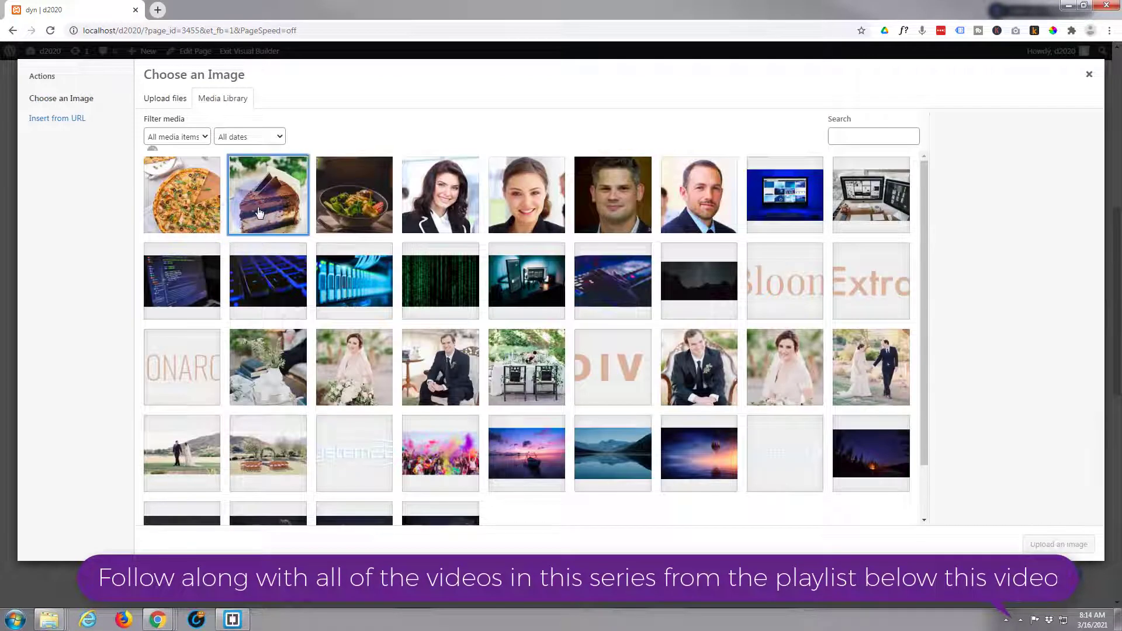
{"action": "left_click", "coordinate": [943, 480]}
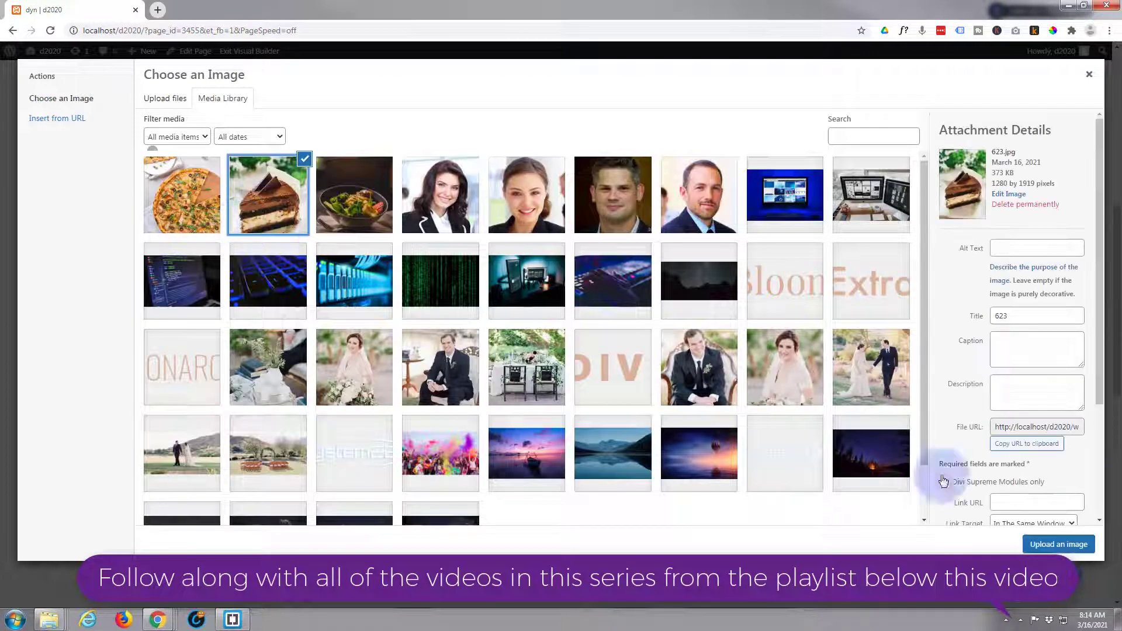
{"action": "left_click", "coordinate": [1050, 544]}
{"action": "left_click", "coordinate": [1059, 462]}
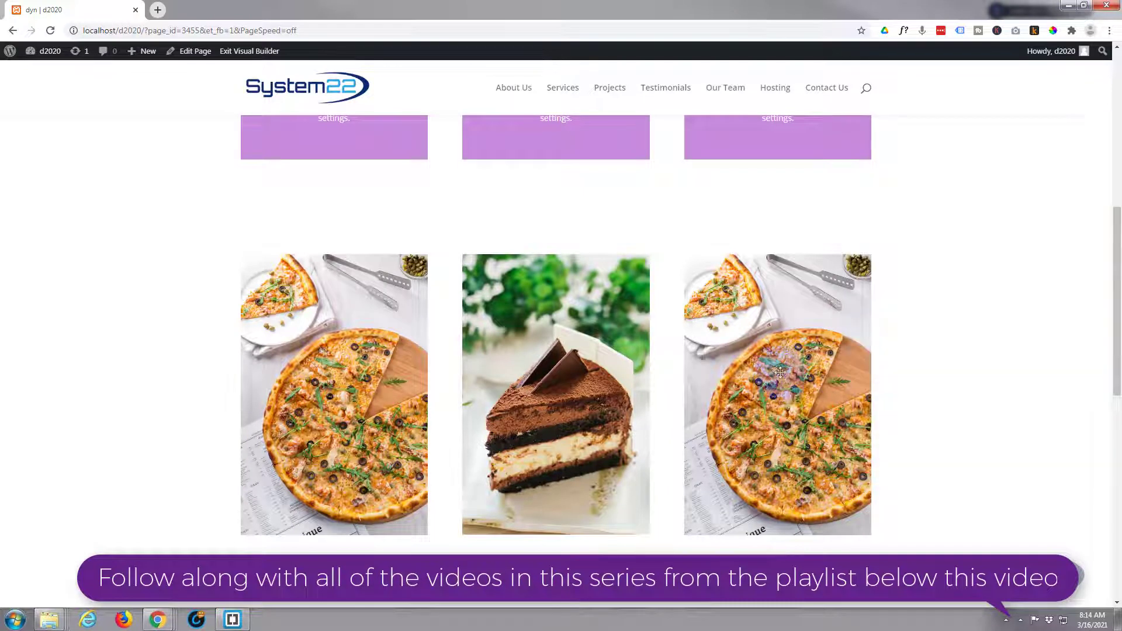
Step: Replace the right-hand image with the salad bowl photo and save it
{"action": "left_click", "coordinate": [757, 287]}
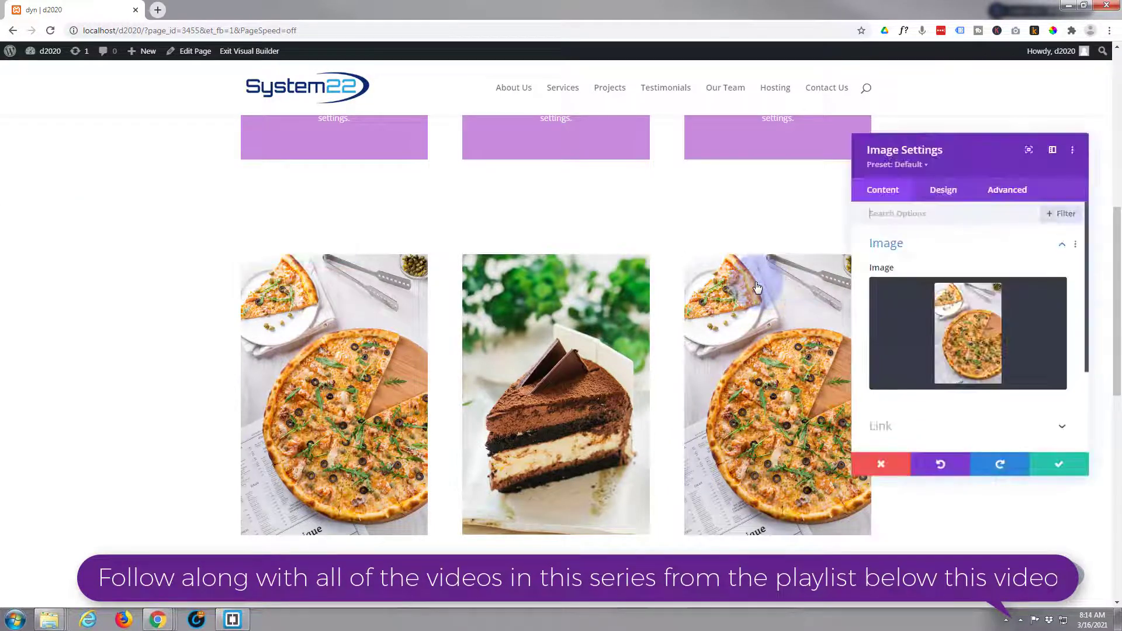
{"action": "left_click", "coordinate": [952, 319]}
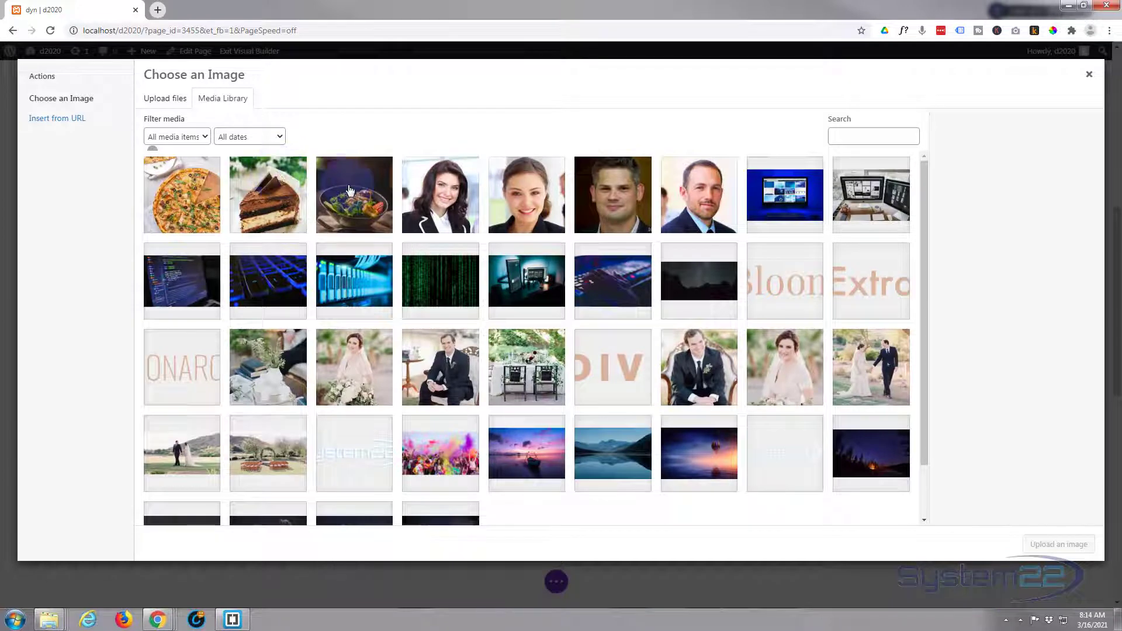
{"action": "left_click", "coordinate": [349, 190]}
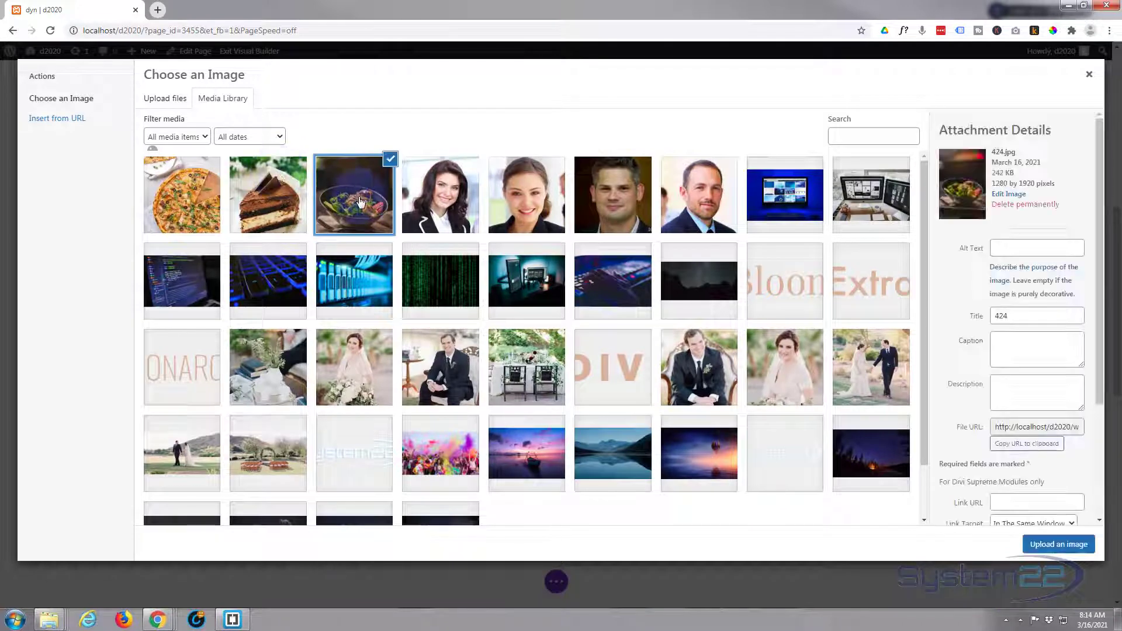
{"action": "left_click", "coordinate": [1059, 545]}
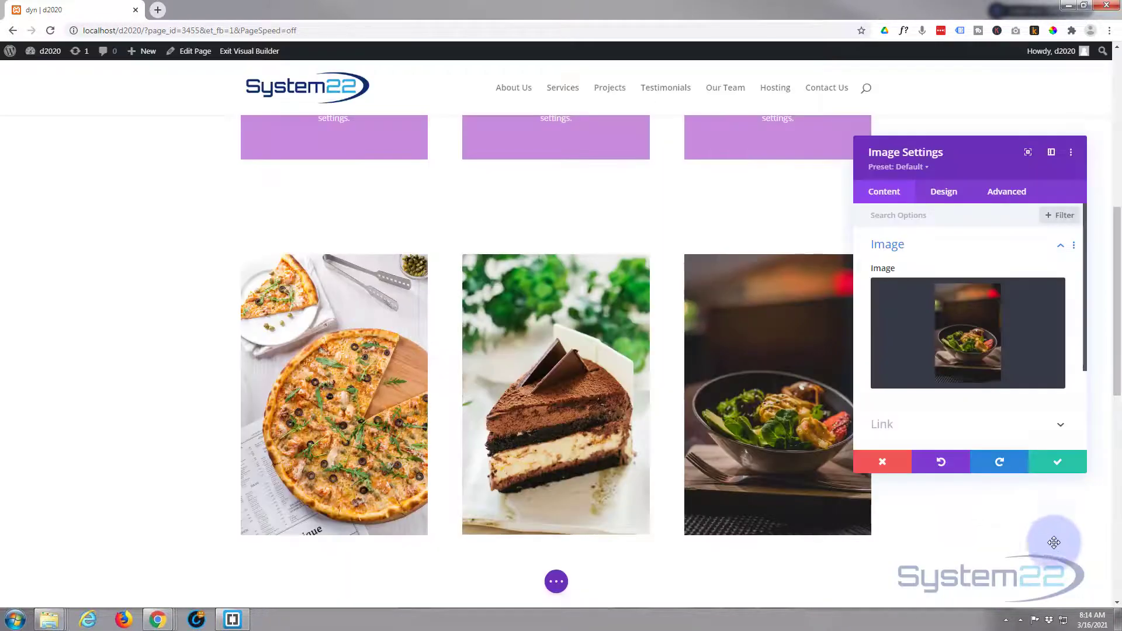
{"action": "left_click", "coordinate": [1059, 466]}
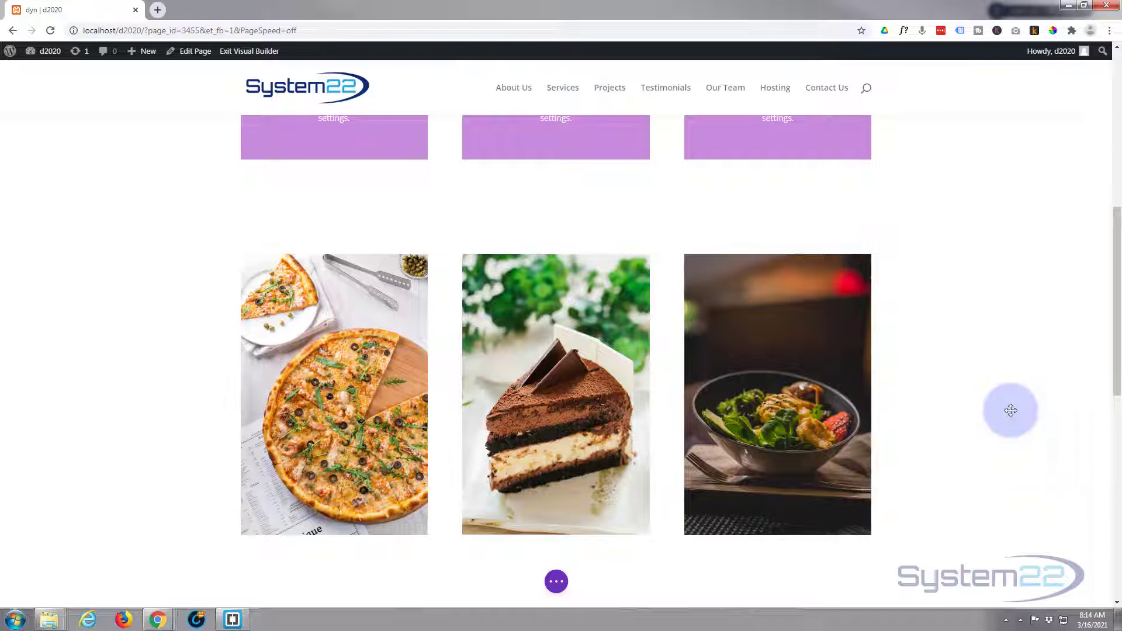
{"action": "scroll", "coordinate": [974, 321], "scroll_direction": "up", "scroll_amount": 7}
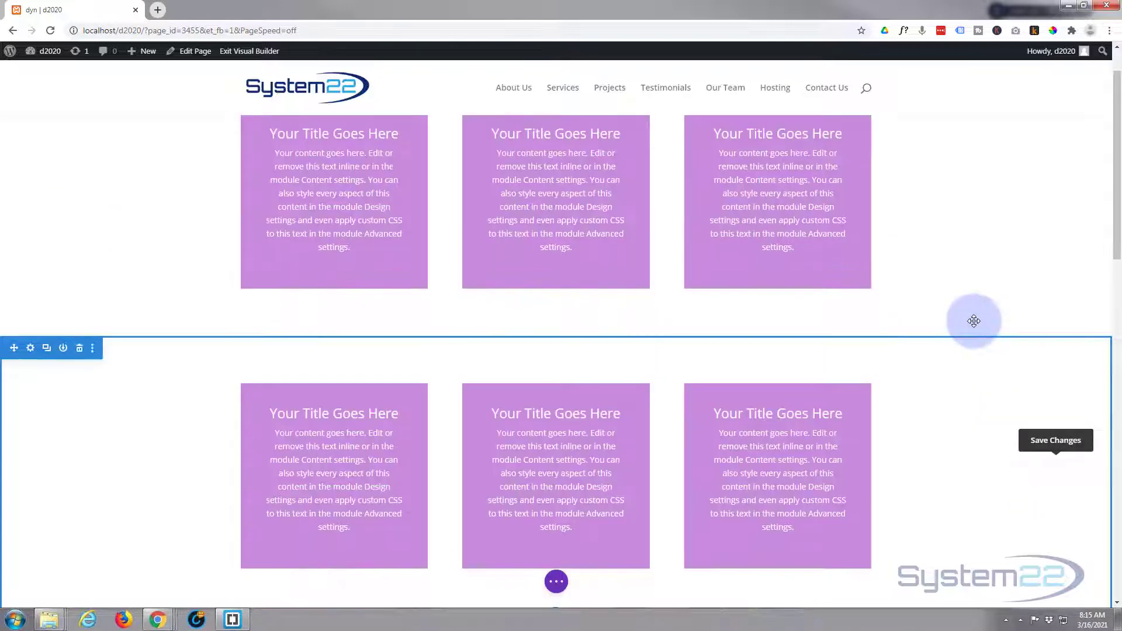
{"action": "scroll", "coordinate": [974, 321], "scroll_direction": "down", "scroll_amount": 9}
{"action": "scroll", "coordinate": [974, 321], "scroll_direction": "down", "scroll_amount": 3}
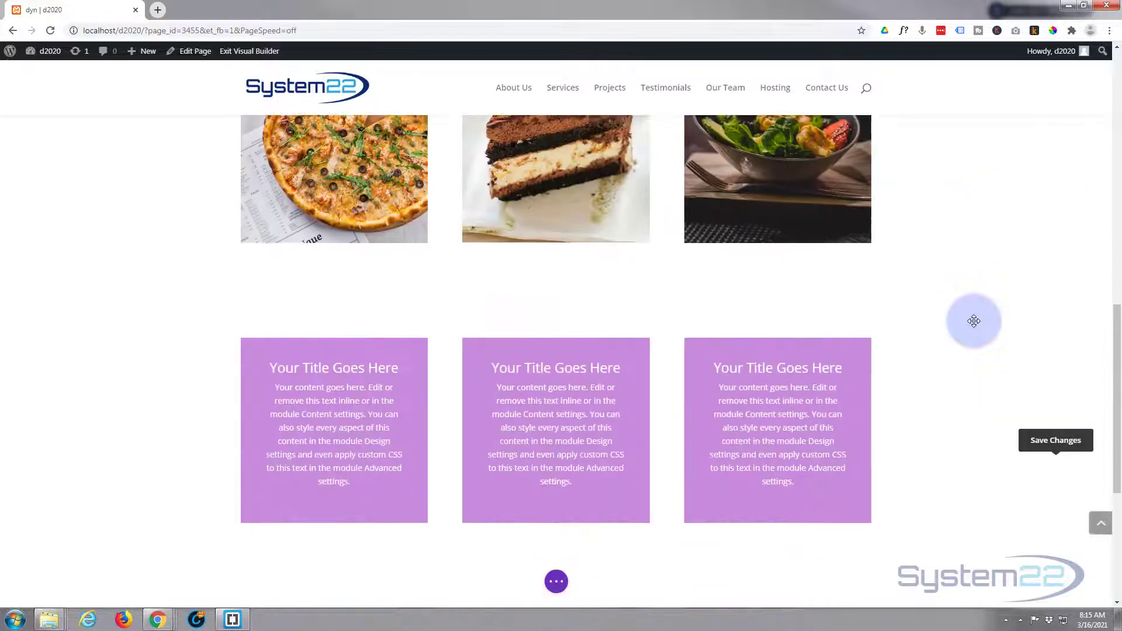
{"action": "scroll", "coordinate": [973, 320], "scroll_direction": "up", "scroll_amount": 6}
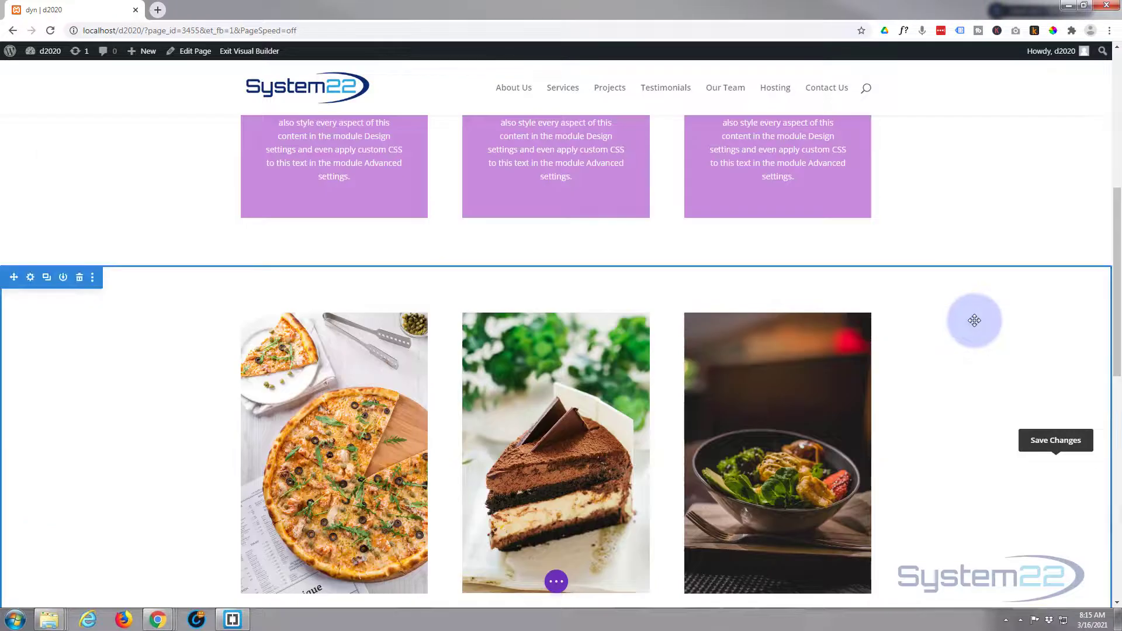
{"action": "scroll", "coordinate": [975, 320], "scroll_direction": "down", "scroll_amount": 2}
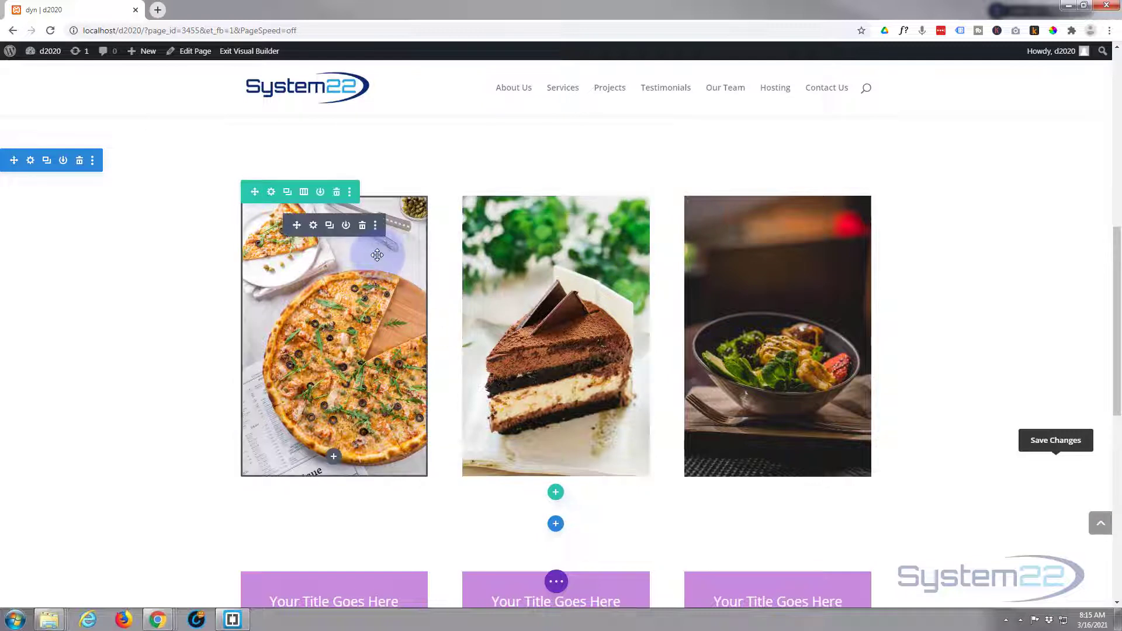
Step: Turn on Horizontal Motion under the pizza image's Advanced > Scroll Effects settings
{"action": "left_click", "coordinate": [314, 228]}
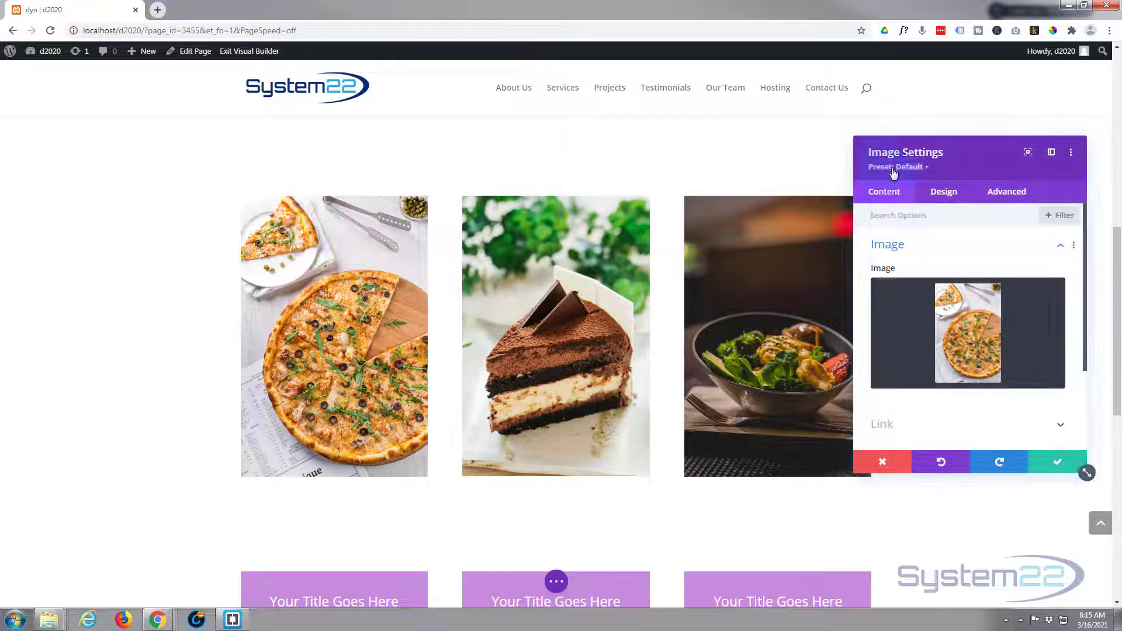
{"action": "left_click", "coordinate": [1005, 195]}
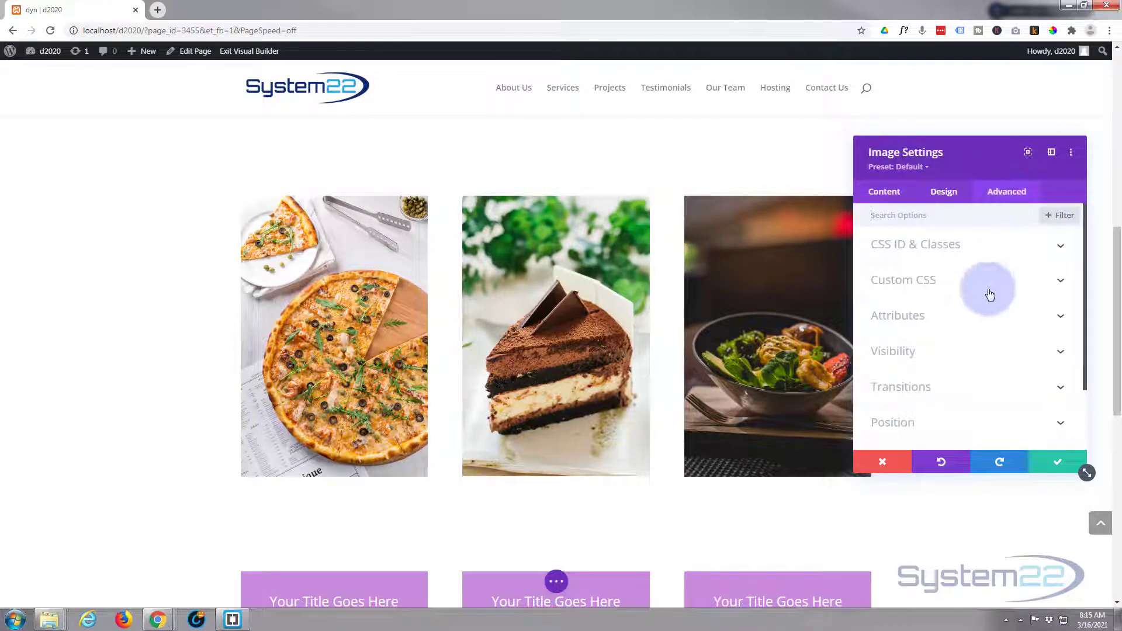
{"action": "scroll", "coordinate": [979, 309], "scroll_direction": "down", "scroll_amount": 3}
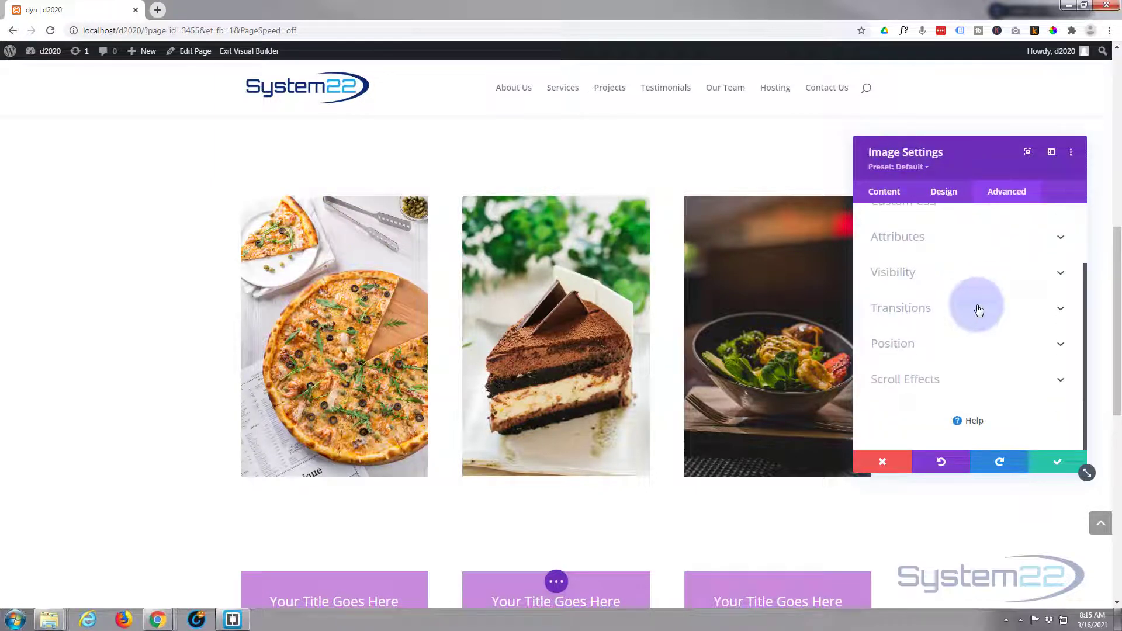
{"action": "left_click", "coordinate": [946, 380]}
{"action": "left_click", "coordinate": [881, 318]}
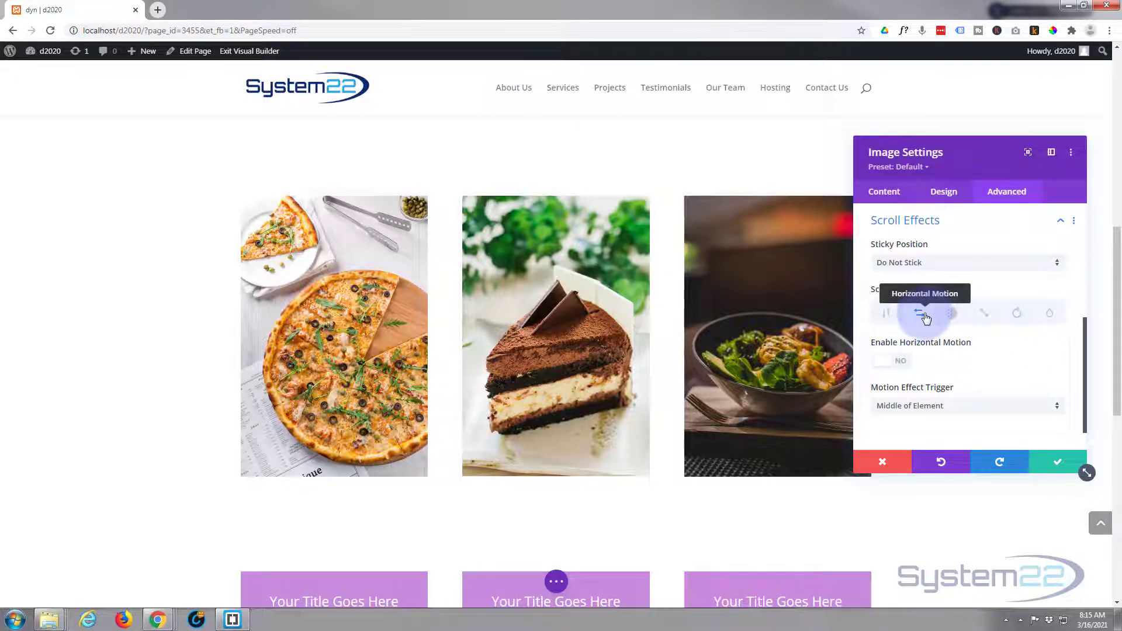
{"action": "left_click", "coordinate": [900, 362]}
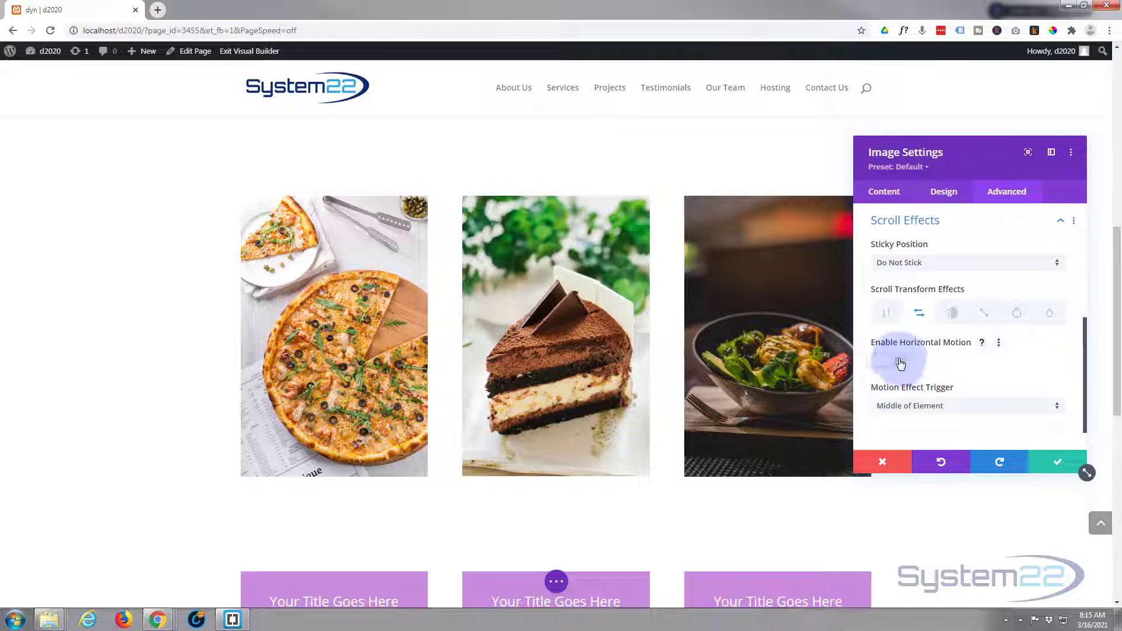
Step: Keep Middle of Element as the horizontal motion trigger for the pizza image
{"action": "scroll", "coordinate": [948, 355], "scroll_direction": "down", "scroll_amount": 1}
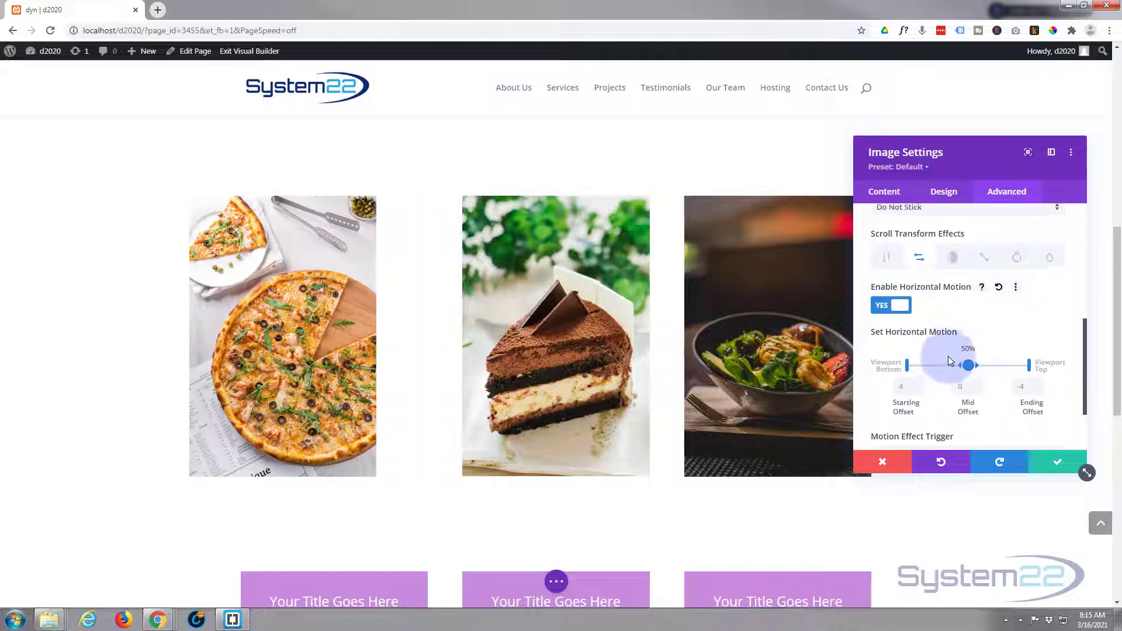
{"action": "scroll", "coordinate": [948, 356], "scroll_direction": "down", "scroll_amount": 1}
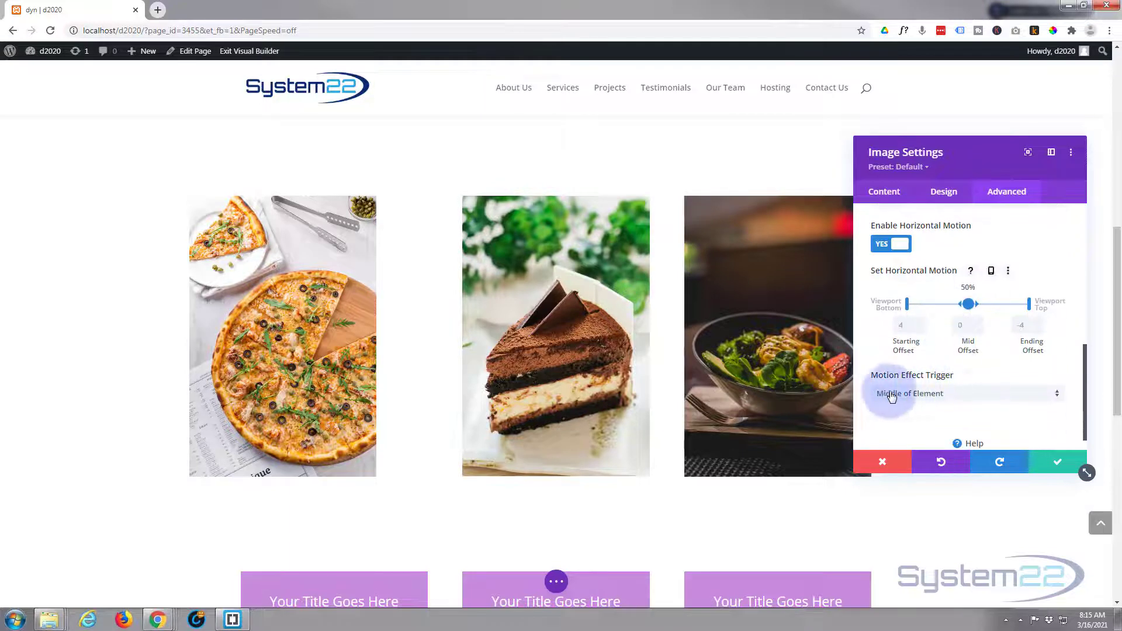
{"action": "left_click", "coordinate": [951, 396]}
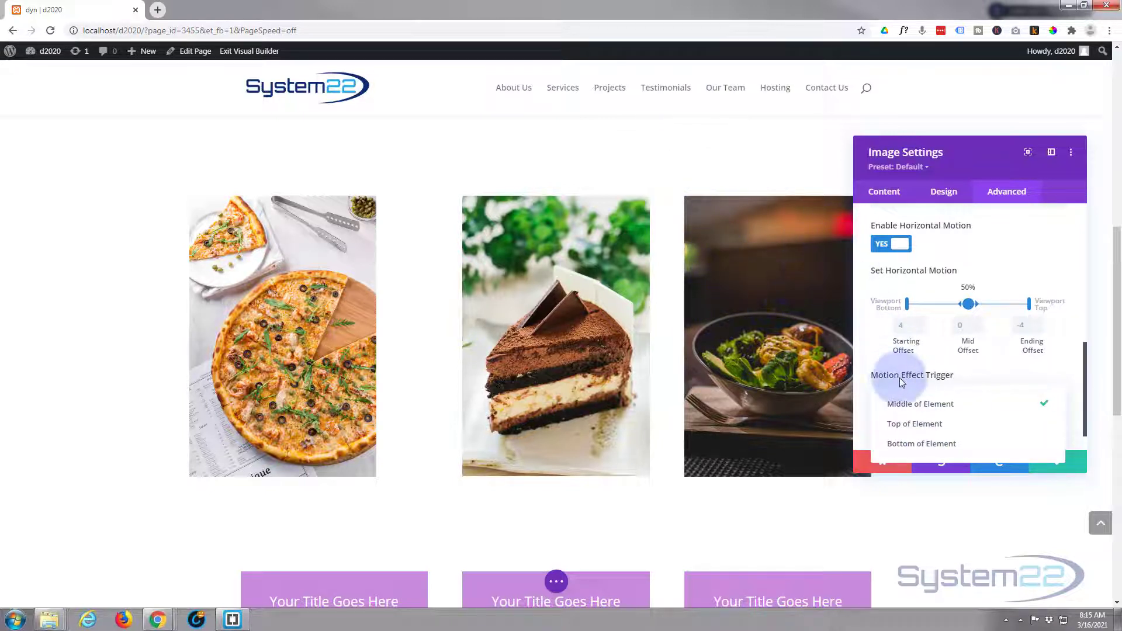
{"action": "left_click", "coordinate": [954, 413]}
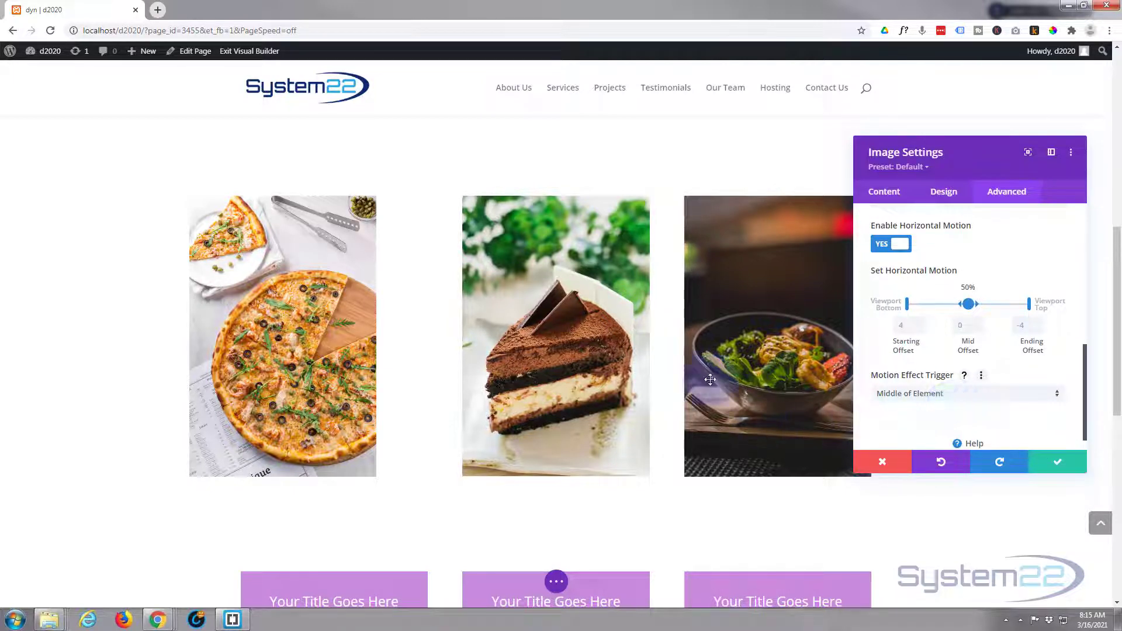
{"action": "scroll", "coordinate": [681, 393], "scroll_direction": "up", "scroll_amount": 5}
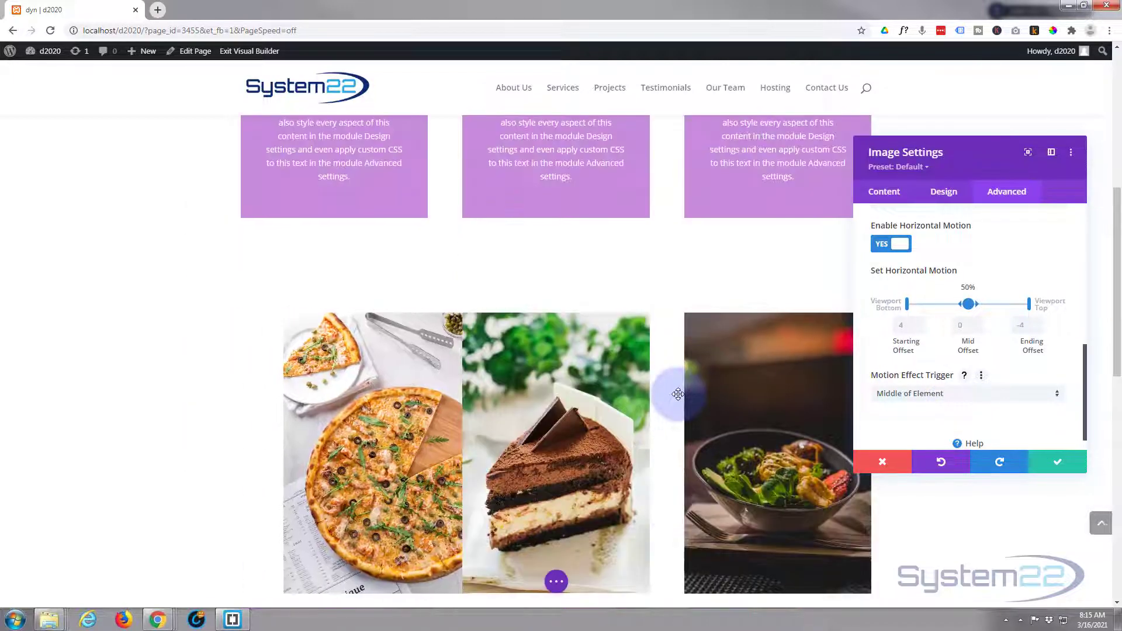
{"action": "scroll", "coordinate": [678, 394], "scroll_direction": "up", "scroll_amount": 1}
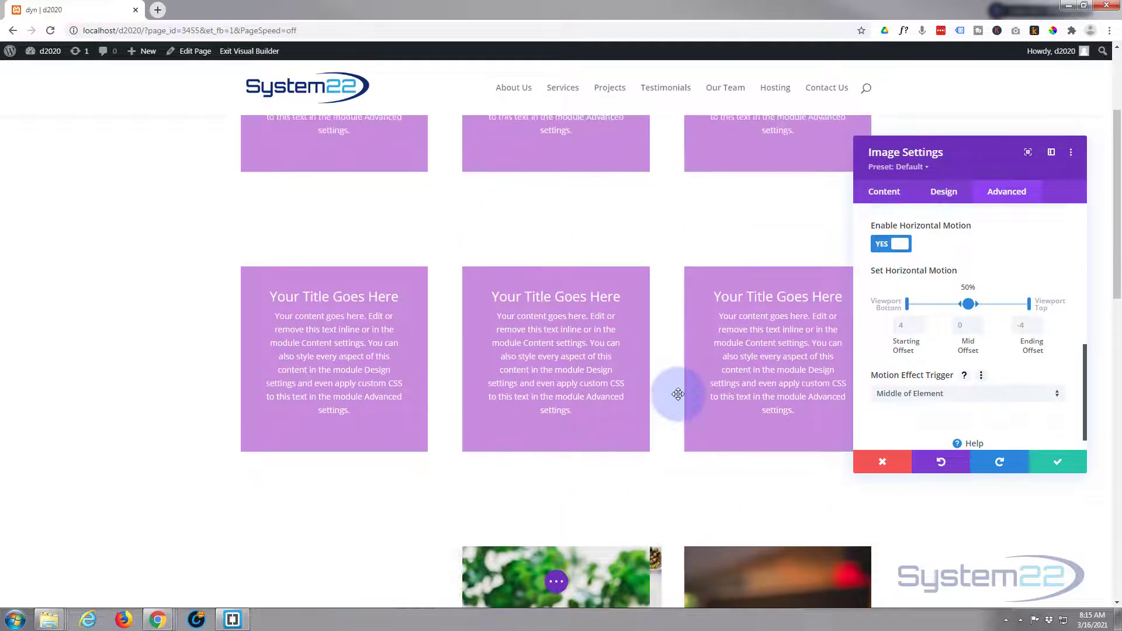
{"action": "scroll", "coordinate": [677, 391], "scroll_direction": "down", "scroll_amount": 1}
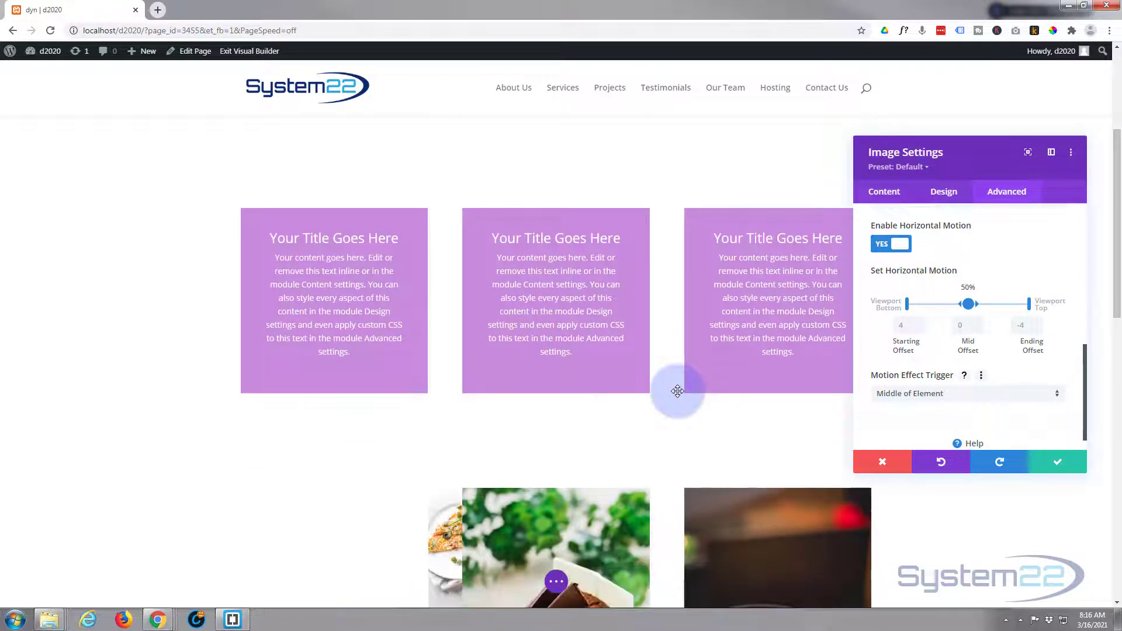
{"action": "scroll", "coordinate": [677, 391], "scroll_direction": "up", "scroll_amount": 1}
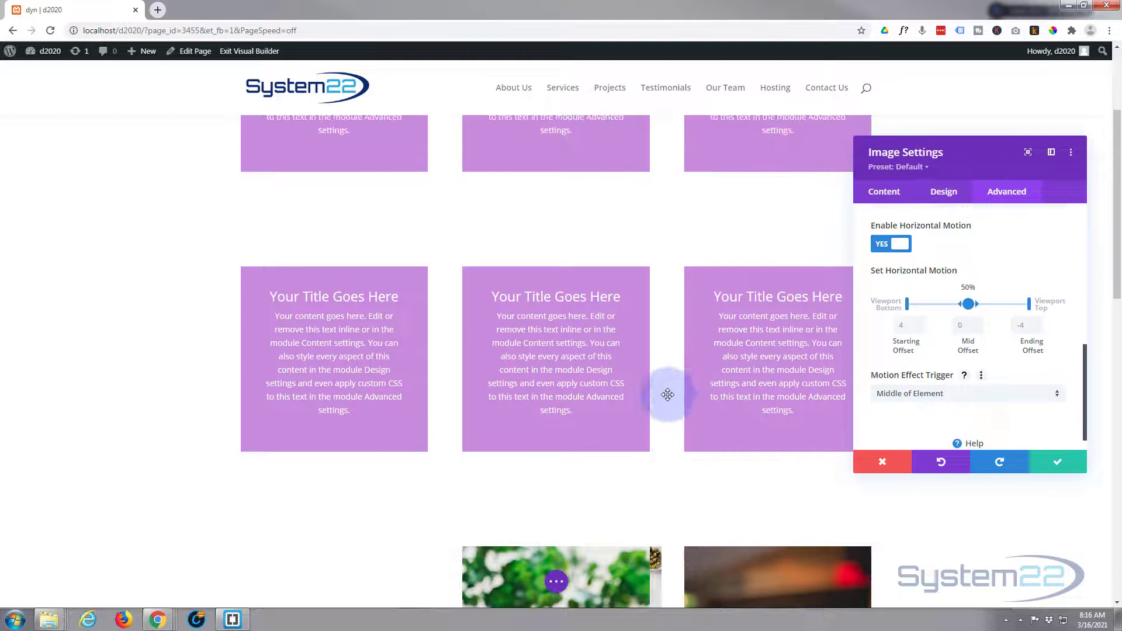
Step: Lower the pizza image's starting offset to 3 and scroll to preview the motion
{"action": "left_click", "coordinate": [918, 329]}
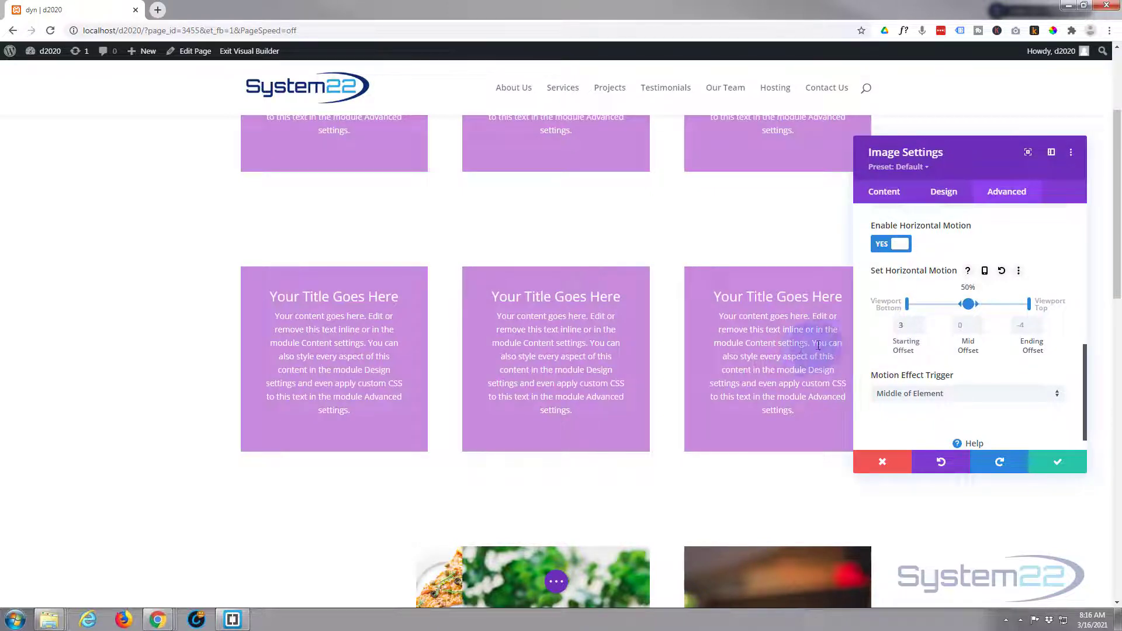
{"action": "scroll", "coordinate": [762, 359], "scroll_direction": "down", "scroll_amount": 2}
{"action": "scroll", "coordinate": [762, 359], "scroll_direction": "down", "scroll_amount": 5}
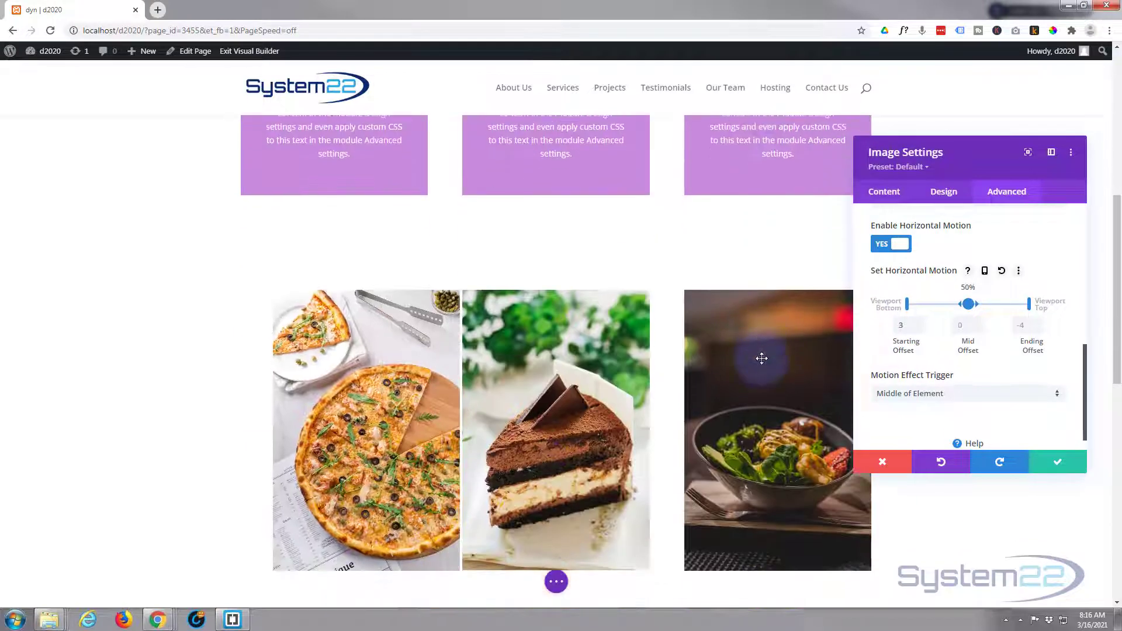
{"action": "scroll", "coordinate": [762, 358], "scroll_direction": "down", "scroll_amount": 1}
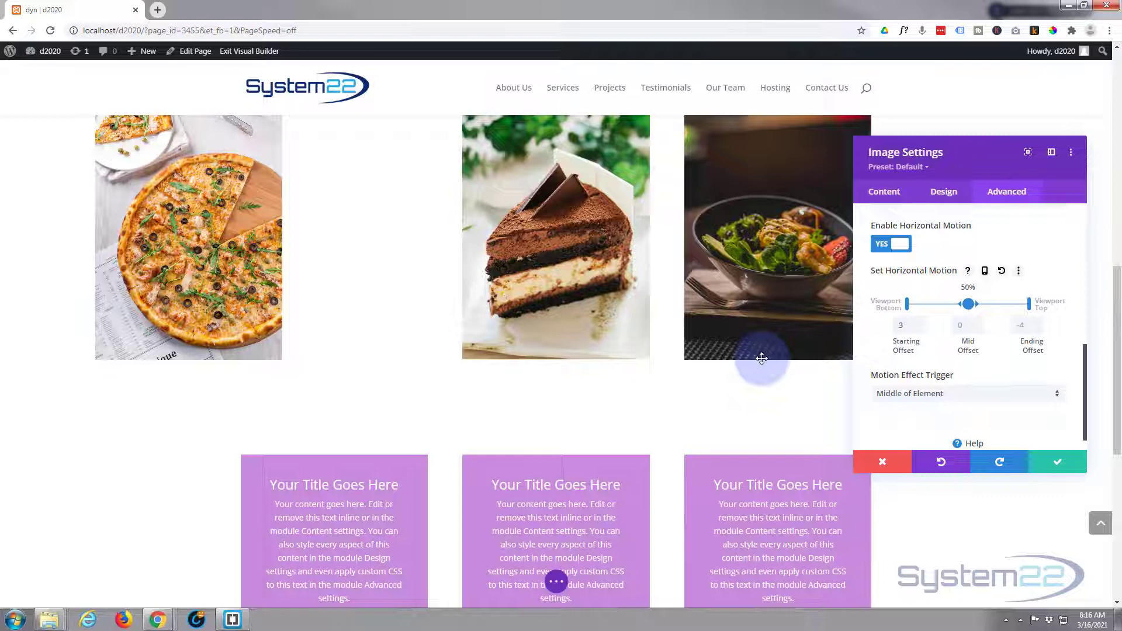
{"action": "scroll", "coordinate": [762, 358], "scroll_direction": "down", "scroll_amount": 2}
{"action": "scroll", "coordinate": [761, 358], "scroll_direction": "up", "scroll_amount": 3}
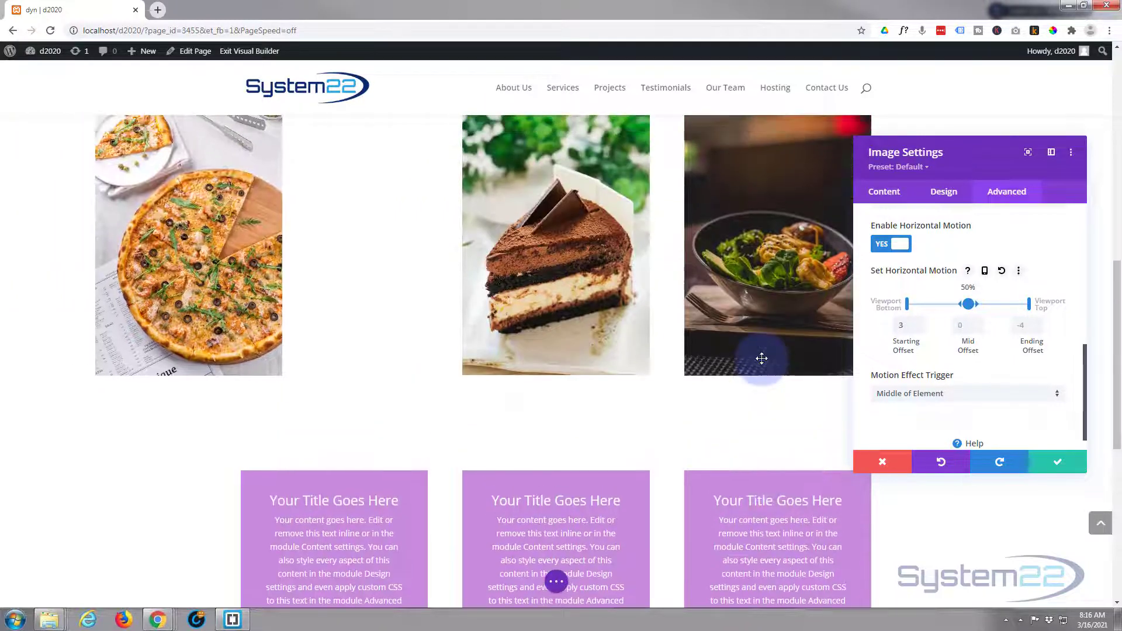
{"action": "scroll", "coordinate": [761, 358], "scroll_direction": "up", "scroll_amount": 3}
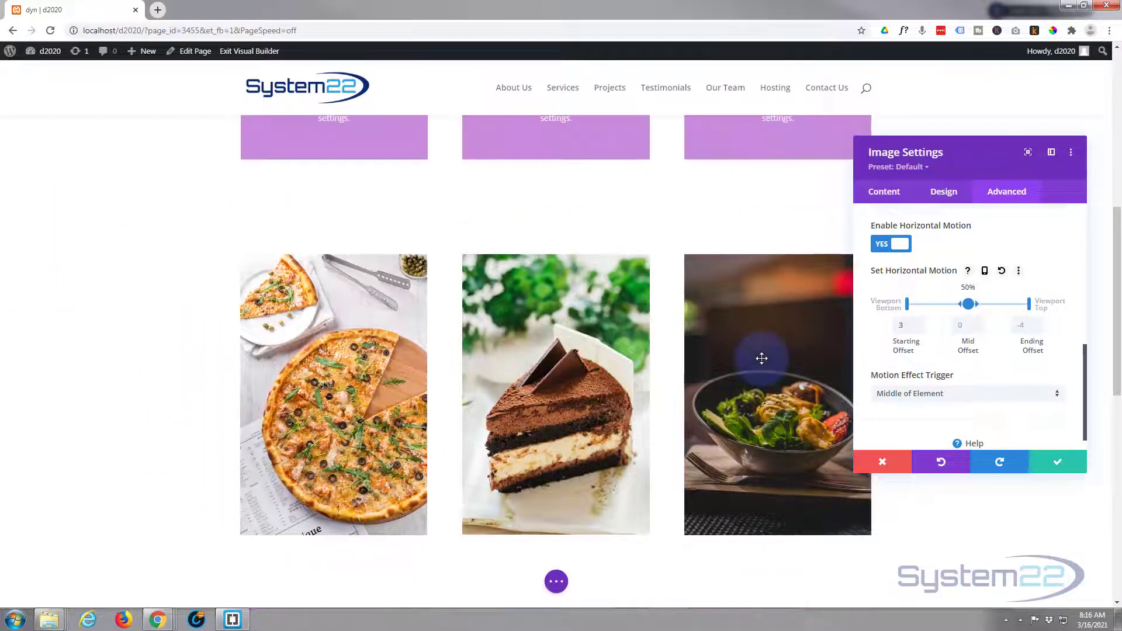
Step: Set the pizza image's ending offset to 0 and scroll to preview the slide
{"action": "left_click", "coordinate": [1026, 326]}
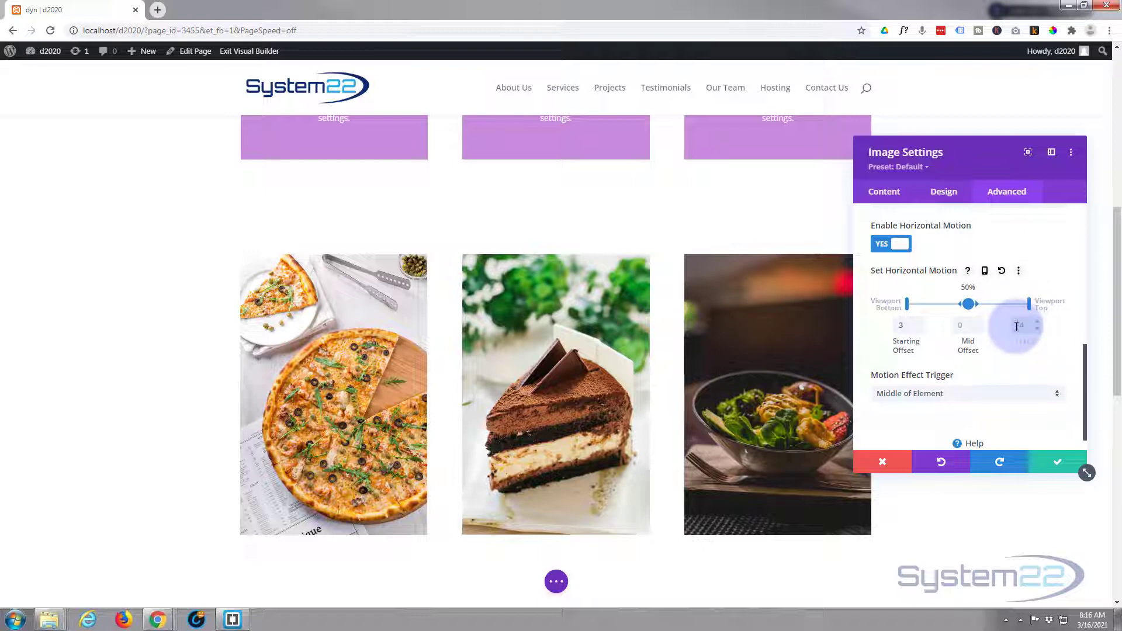
{"action": "type", "text": "0"}
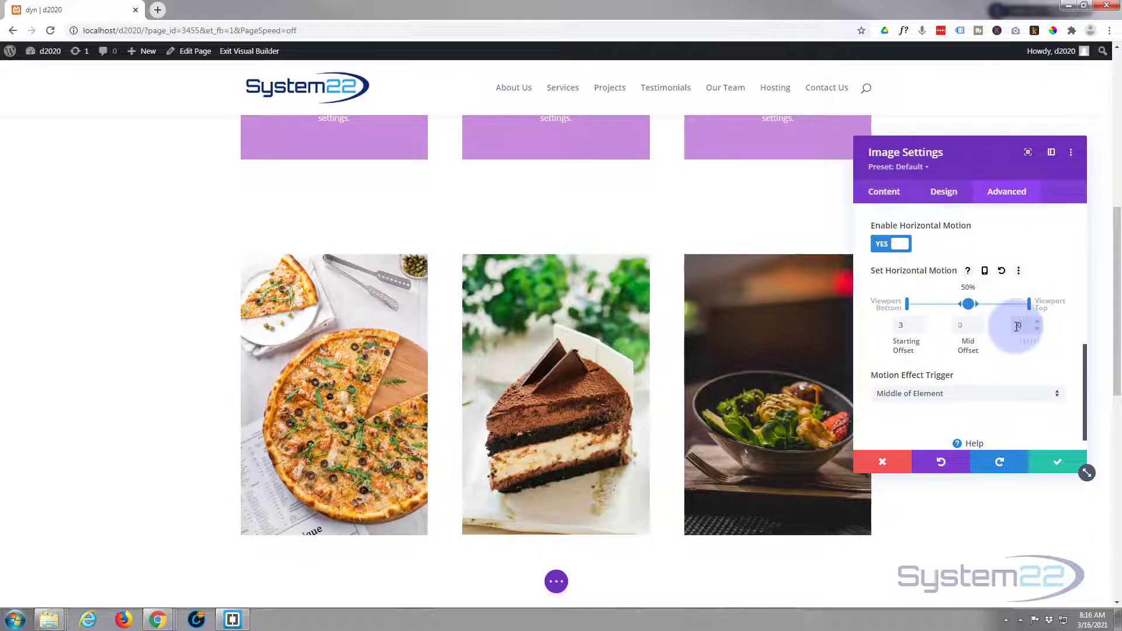
{"action": "scroll", "coordinate": [733, 361], "scroll_direction": "down", "scroll_amount": 1}
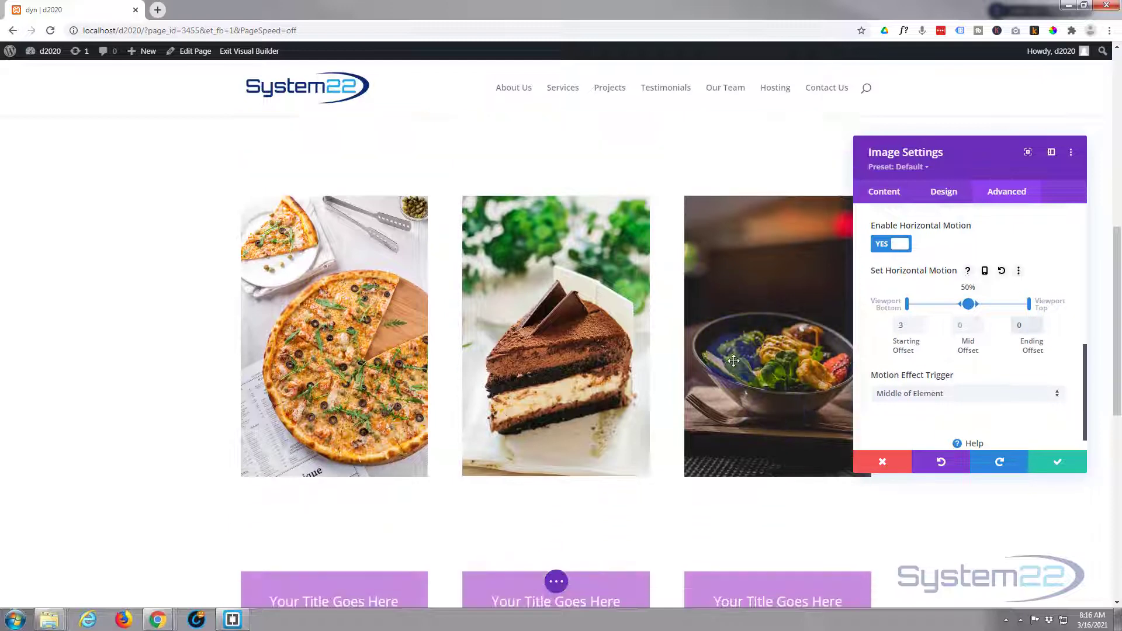
{"action": "scroll", "coordinate": [733, 360], "scroll_direction": "down", "scroll_amount": 1}
{"action": "scroll", "coordinate": [733, 361], "scroll_direction": "up", "scroll_amount": 5}
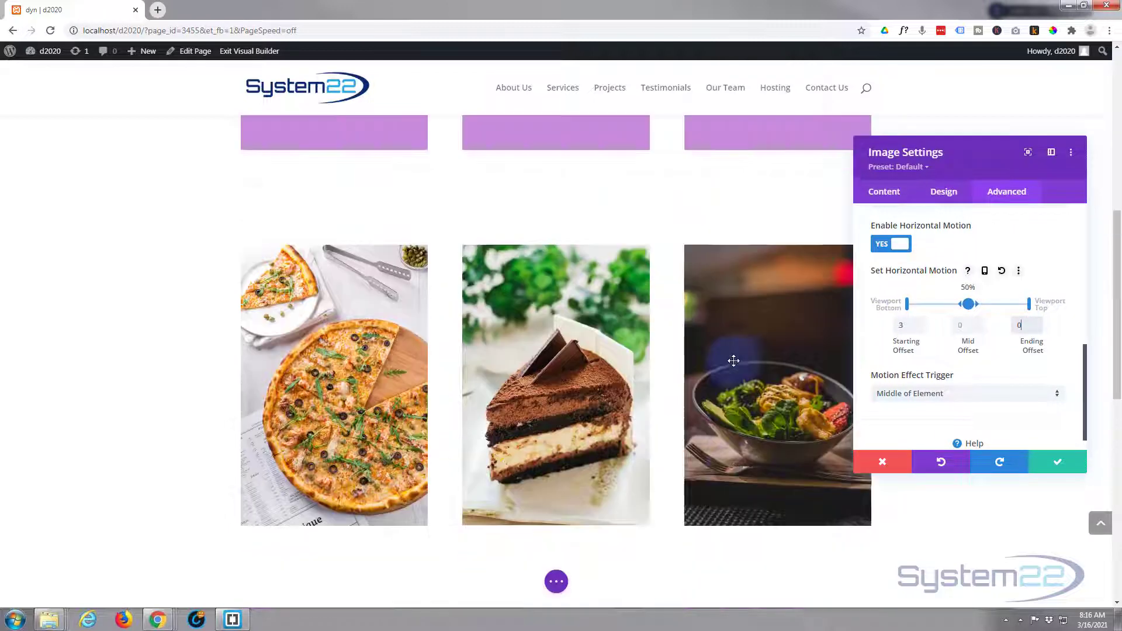
{"action": "scroll", "coordinate": [733, 360], "scroll_direction": "up", "scroll_amount": 2}
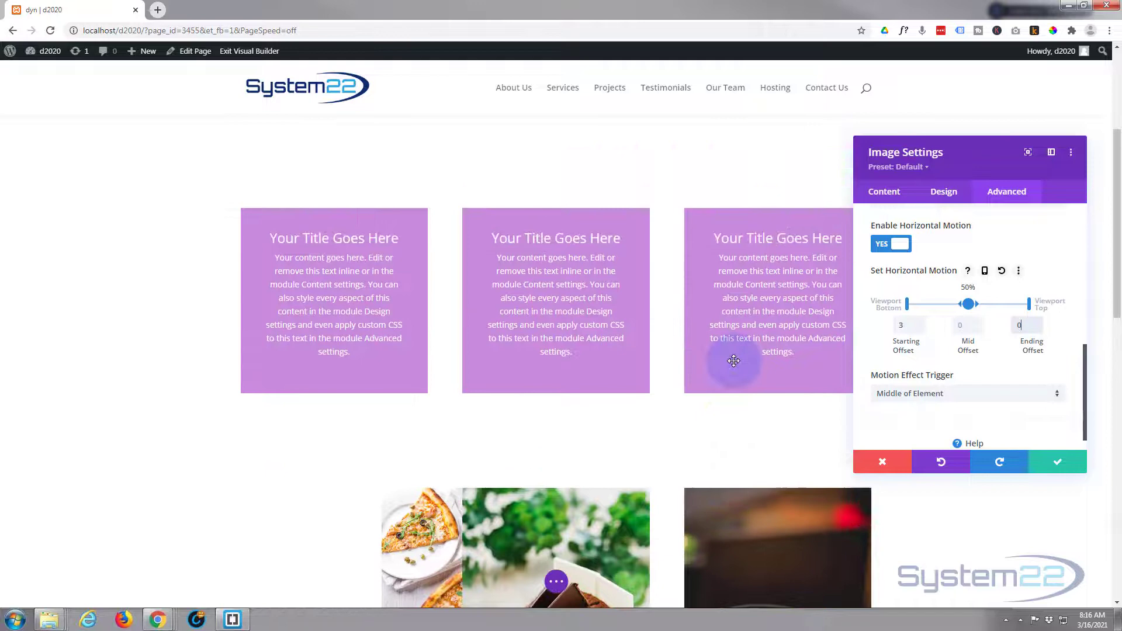
{"action": "scroll", "coordinate": [739, 358], "scroll_direction": "down", "scroll_amount": 2}
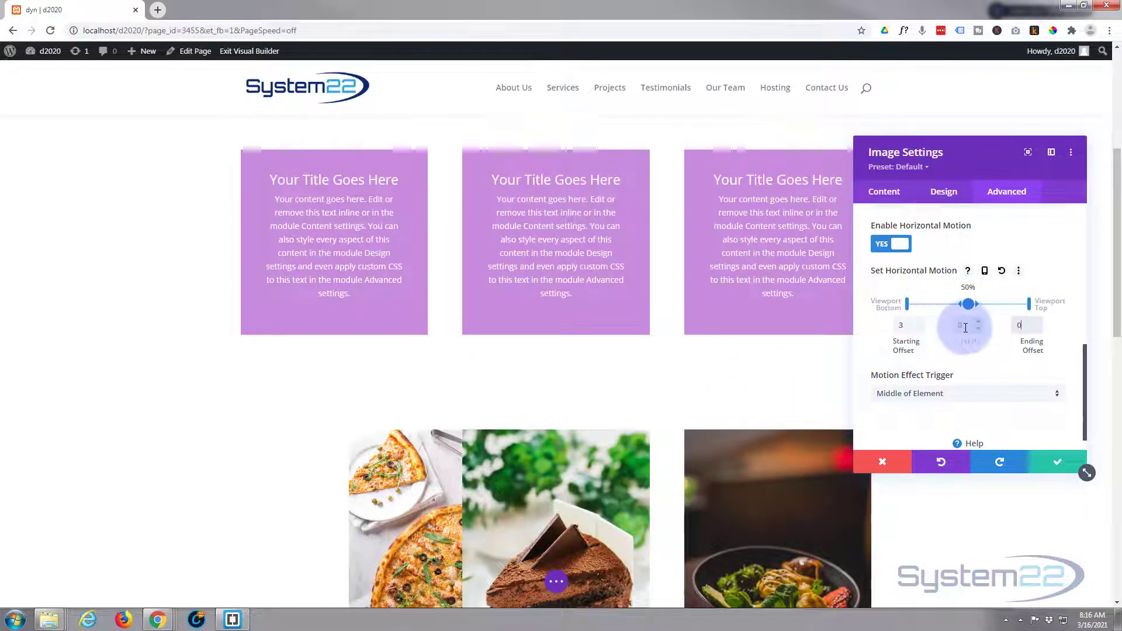
{"action": "key", "text": "Tab"}
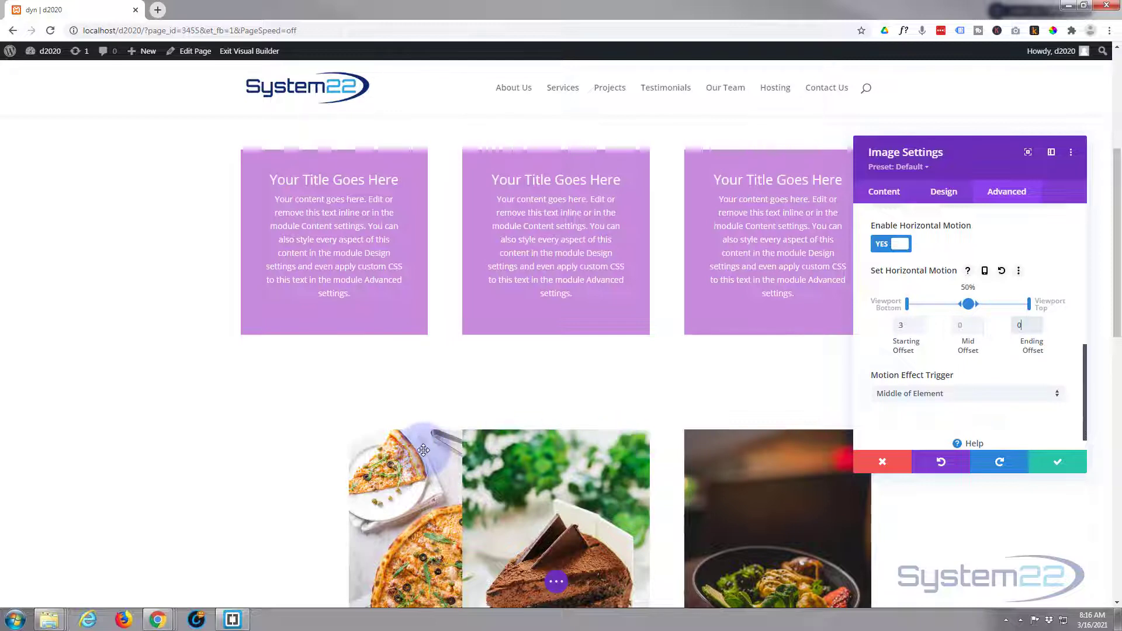
{"action": "scroll", "coordinate": [423, 448], "scroll_direction": "down", "scroll_amount": 2}
{"action": "scroll", "coordinate": [424, 450], "scroll_direction": "down", "scroll_amount": 1}
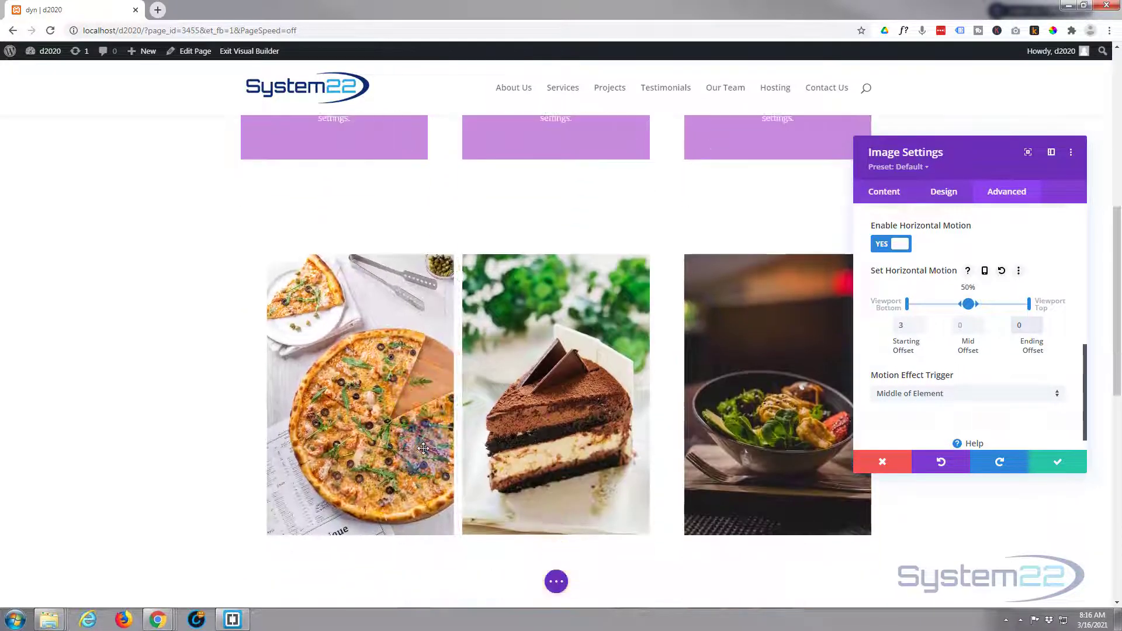
{"action": "scroll", "coordinate": [431, 447], "scroll_direction": "up", "scroll_amount": 1}
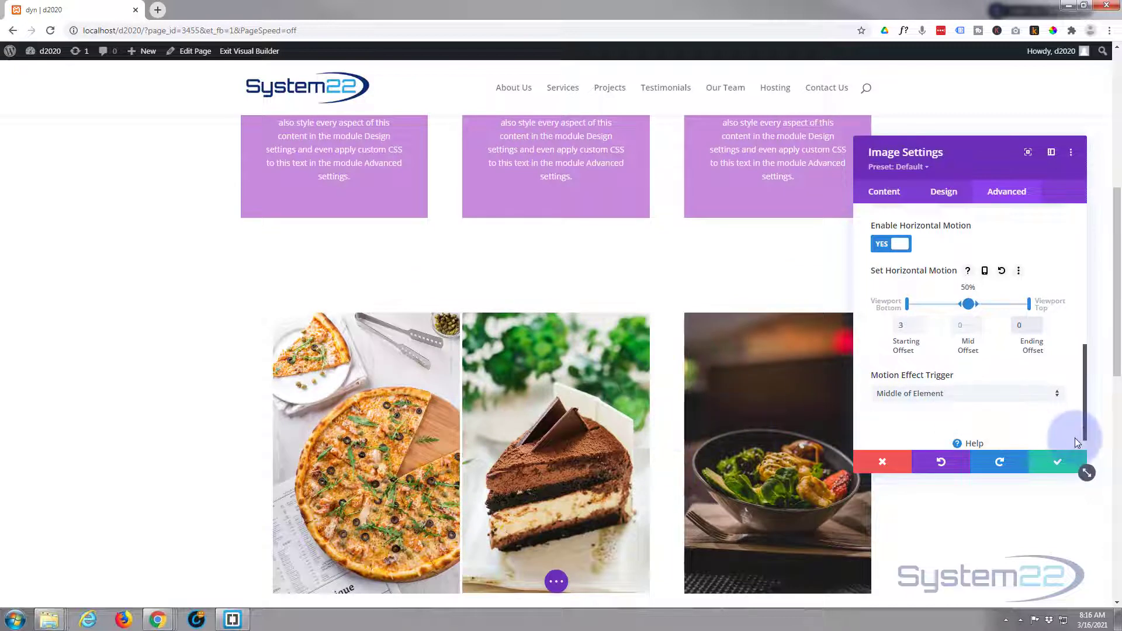
Step: Save the pizza image's motion, then enable Horizontal Motion on the salad image
{"action": "left_click", "coordinate": [1063, 465]}
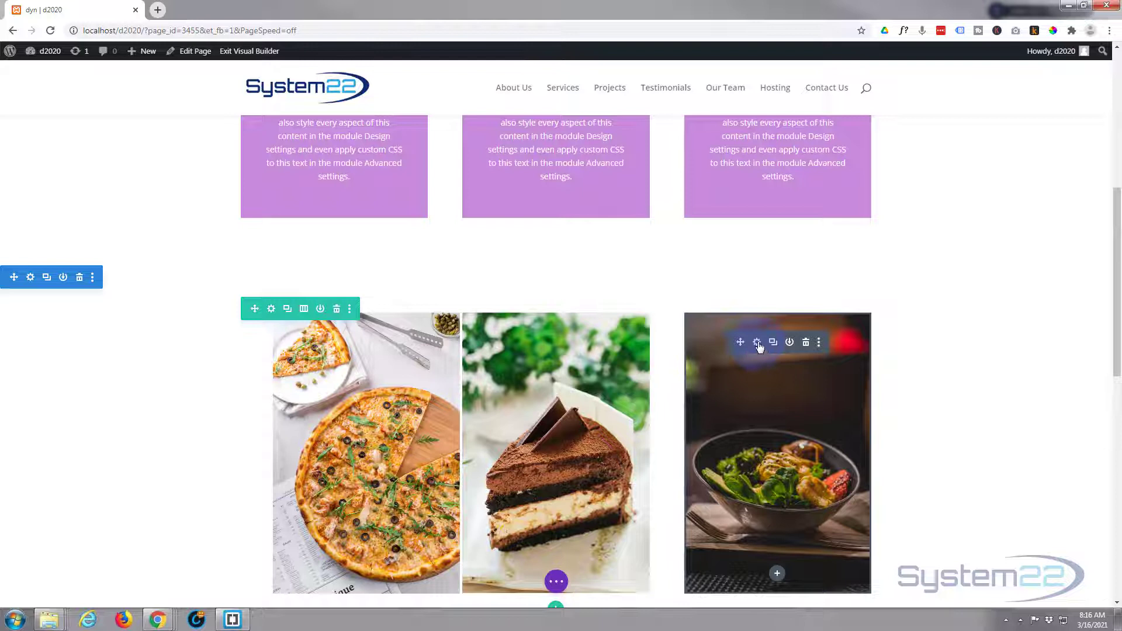
{"action": "left_click", "coordinate": [757, 343]}
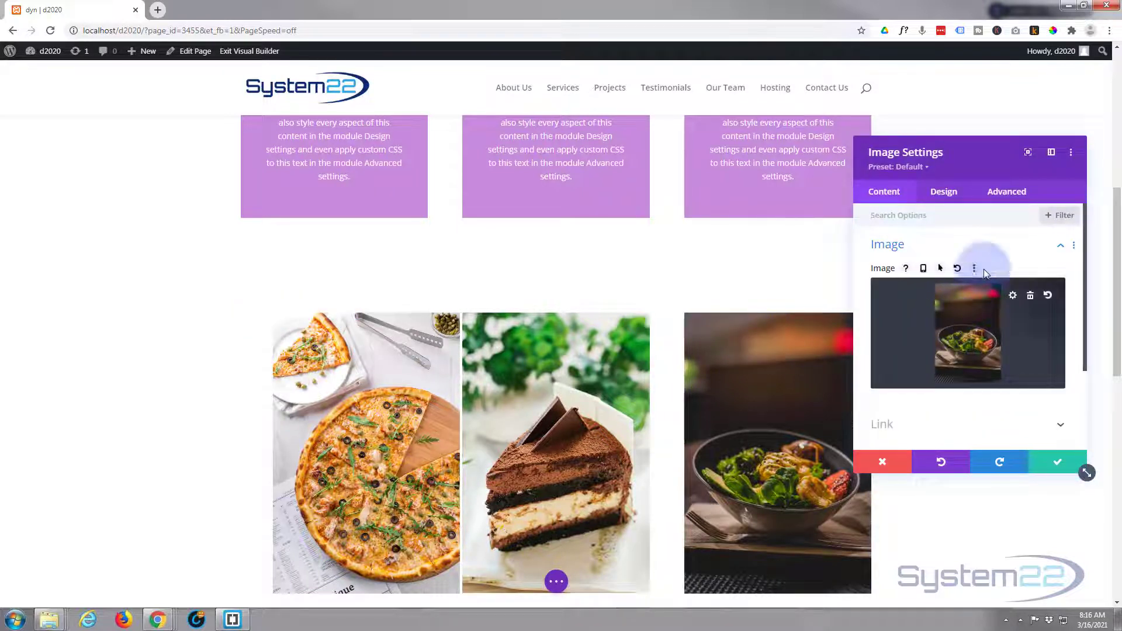
{"action": "left_click", "coordinate": [1011, 195]}
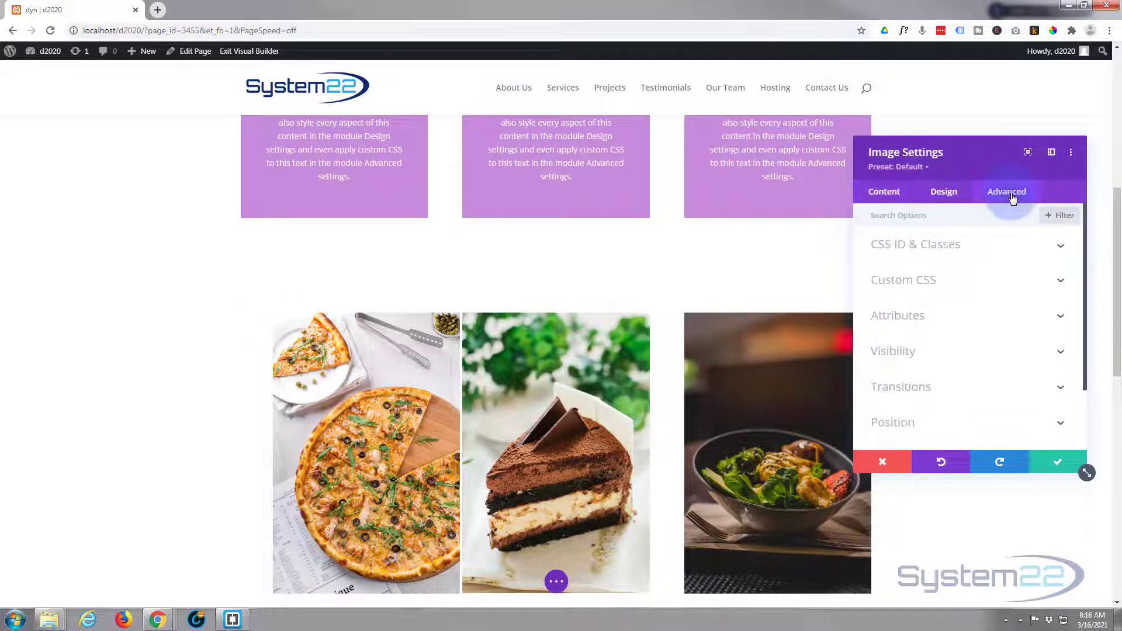
{"action": "scroll", "coordinate": [966, 381], "scroll_direction": "down", "scroll_amount": 2}
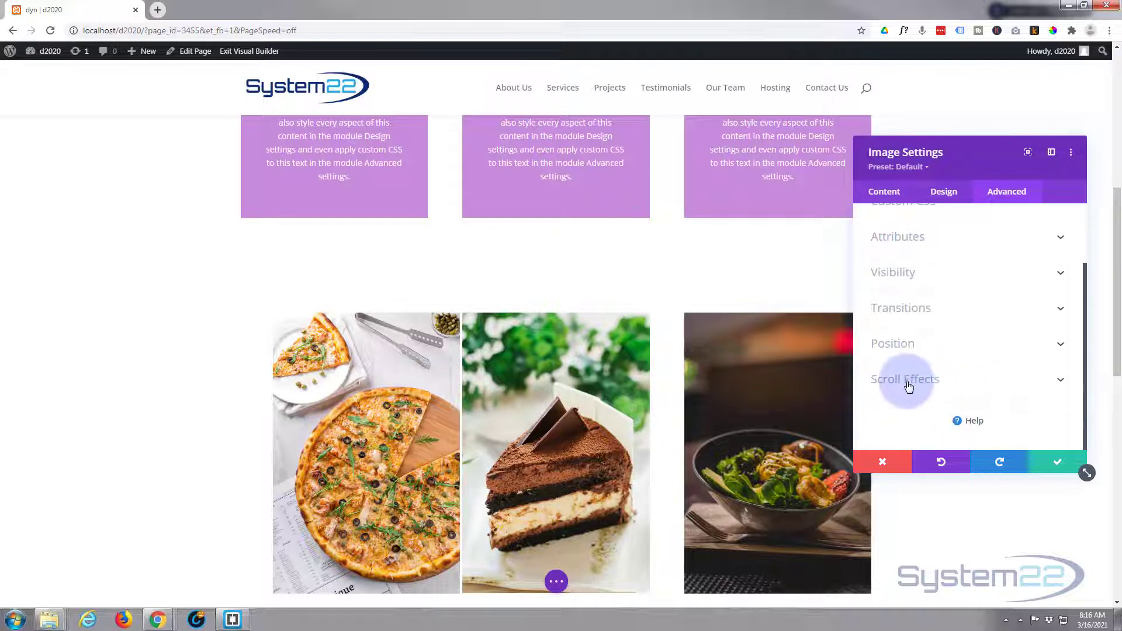
{"action": "left_click", "coordinate": [962, 386]}
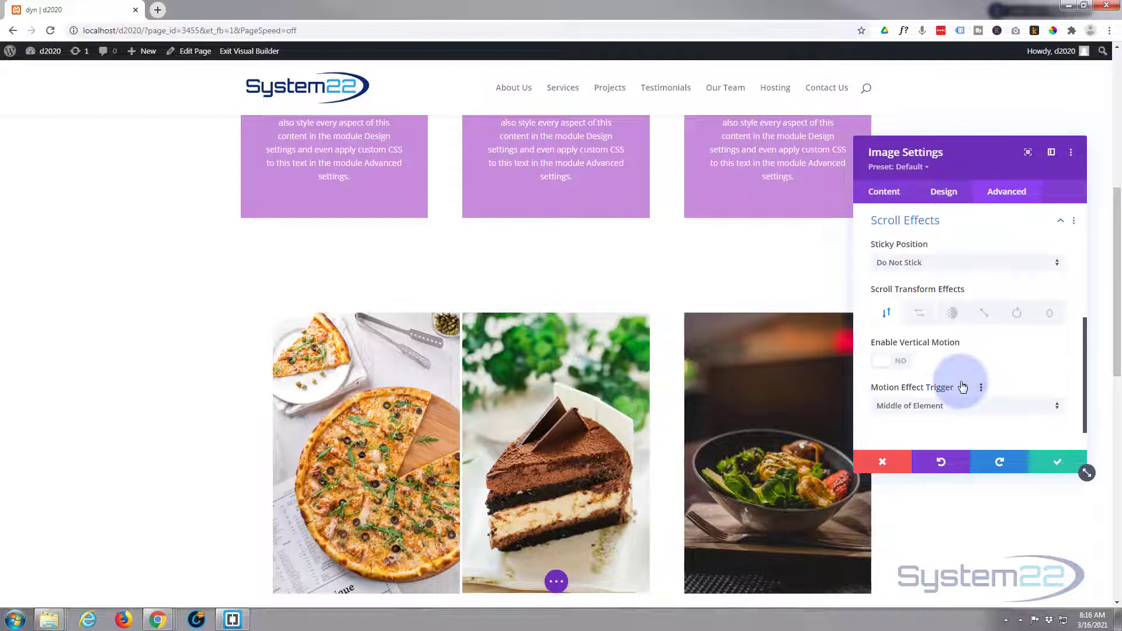
{"action": "left_click", "coordinate": [920, 314]}
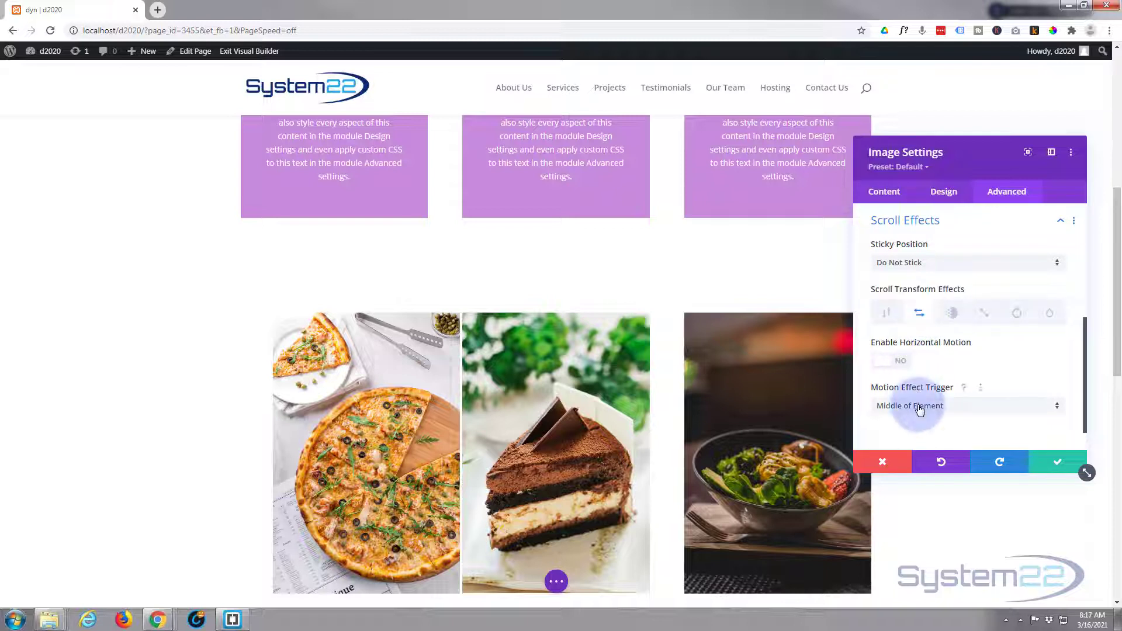
{"action": "left_click", "coordinate": [893, 360]}
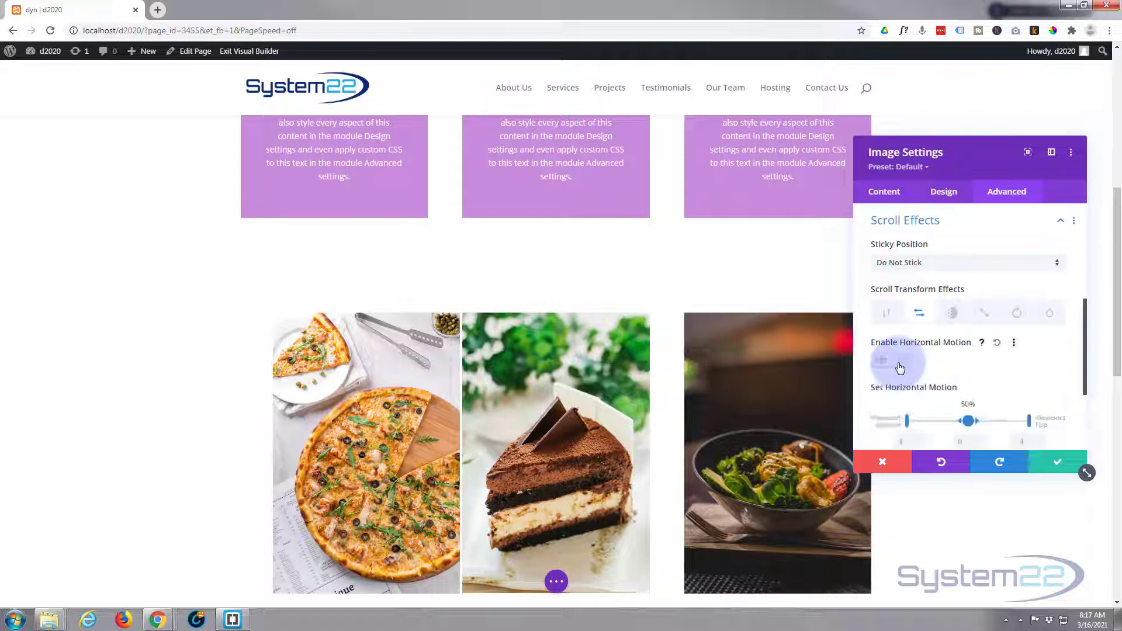
Step: Set the salad image's starting offset to -3 and scroll to preview the motion
{"action": "scroll", "coordinate": [931, 358], "scroll_direction": "down", "scroll_amount": 2}
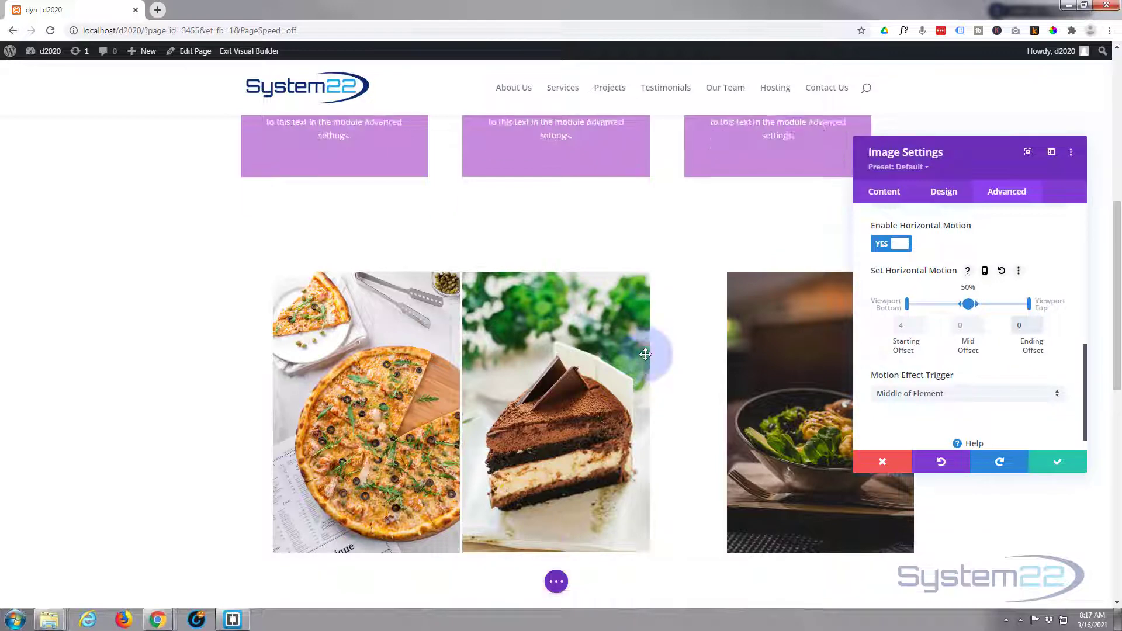
{"action": "scroll", "coordinate": [645, 354], "scroll_direction": "up", "scroll_amount": 3}
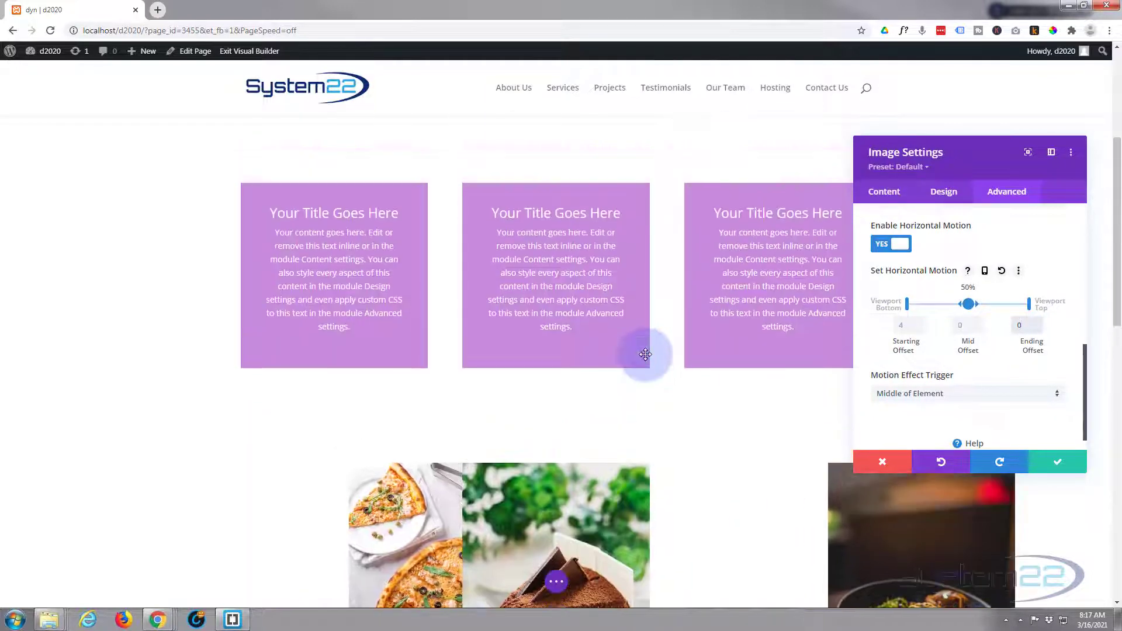
{"action": "scroll", "coordinate": [645, 354], "scroll_direction": "up", "scroll_amount": 1}
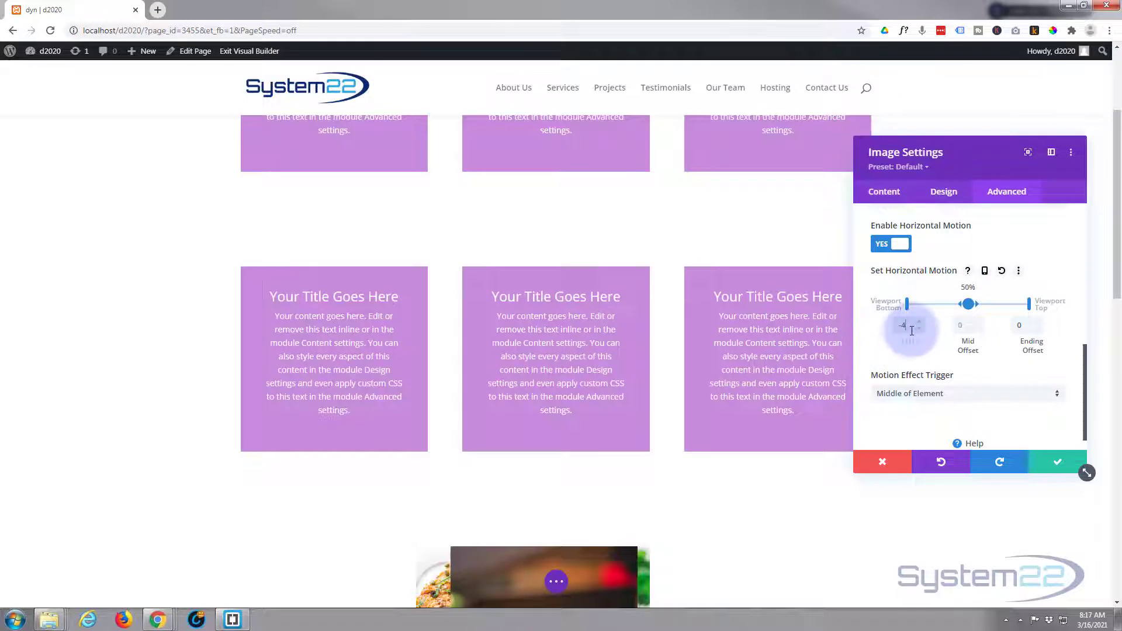
{"action": "left_click", "coordinate": [919, 329]}
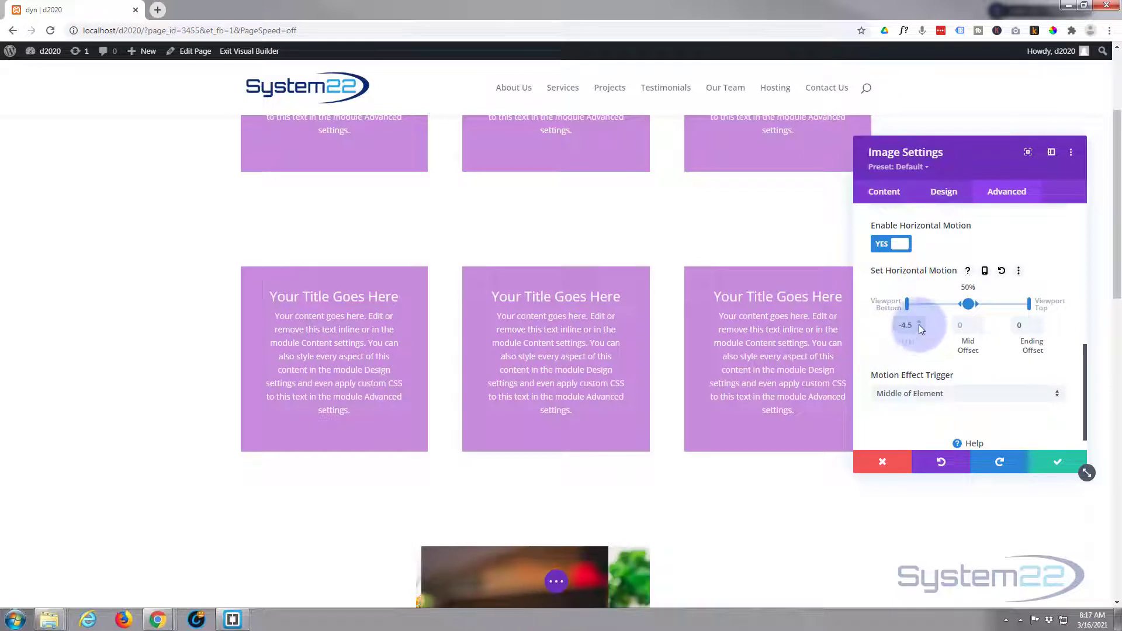
{"action": "left_click", "coordinate": [919, 322]}
{"action": "left_click", "coordinate": [919, 322]}
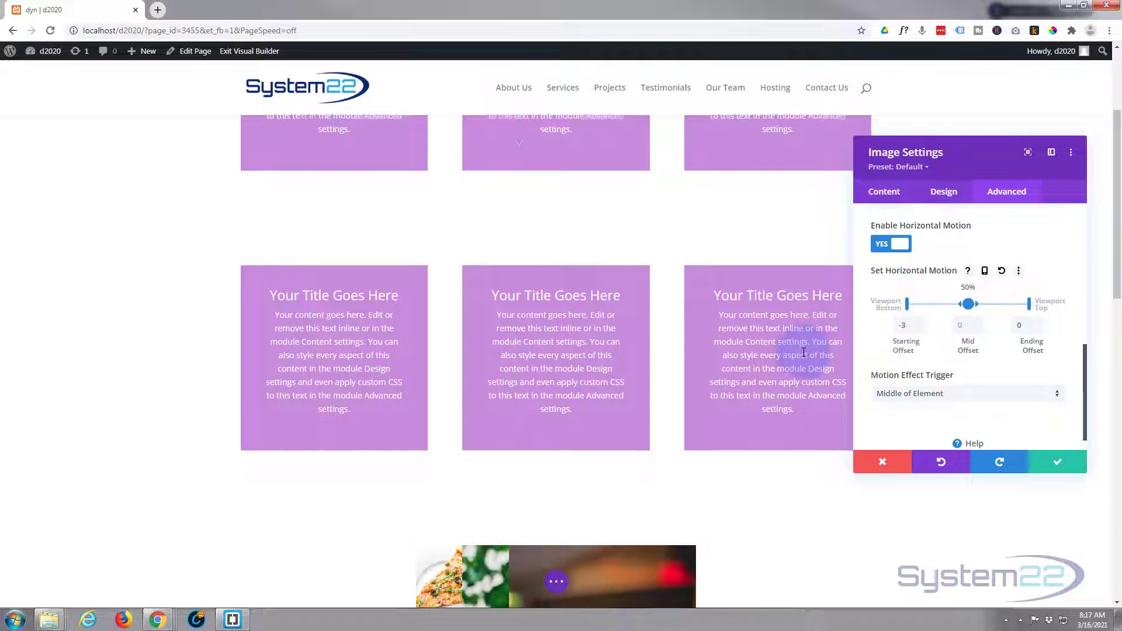
{"action": "scroll", "coordinate": [803, 352], "scroll_direction": "down", "scroll_amount": 2}
{"action": "scroll", "coordinate": [802, 352], "scroll_direction": "down", "scroll_amount": 2}
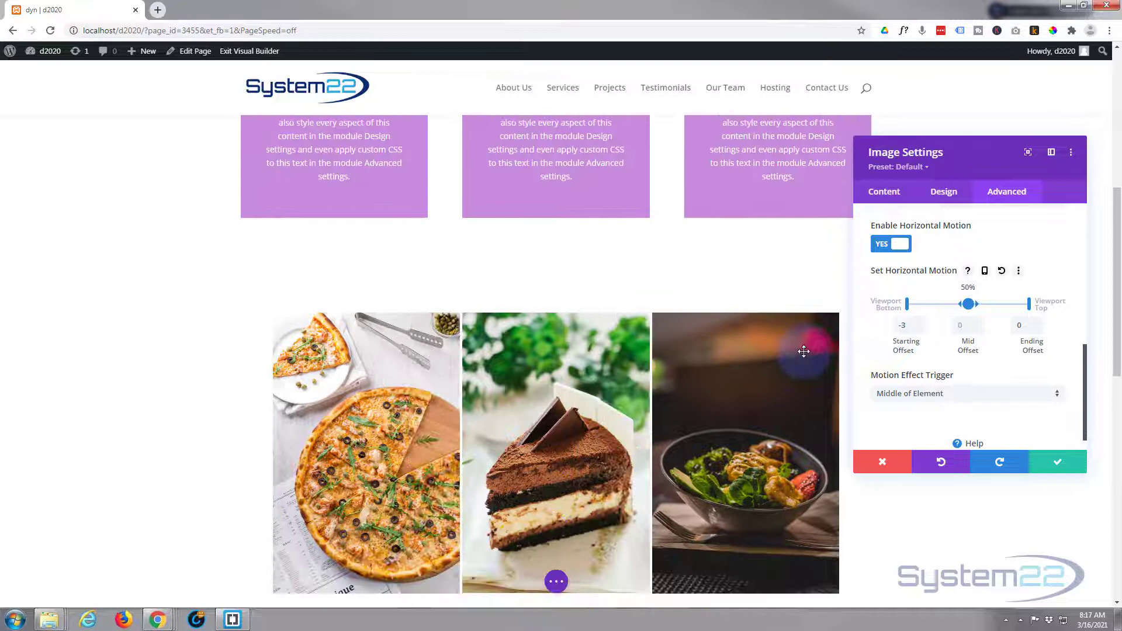
{"action": "scroll", "coordinate": [804, 351], "scroll_direction": "down", "scroll_amount": 2}
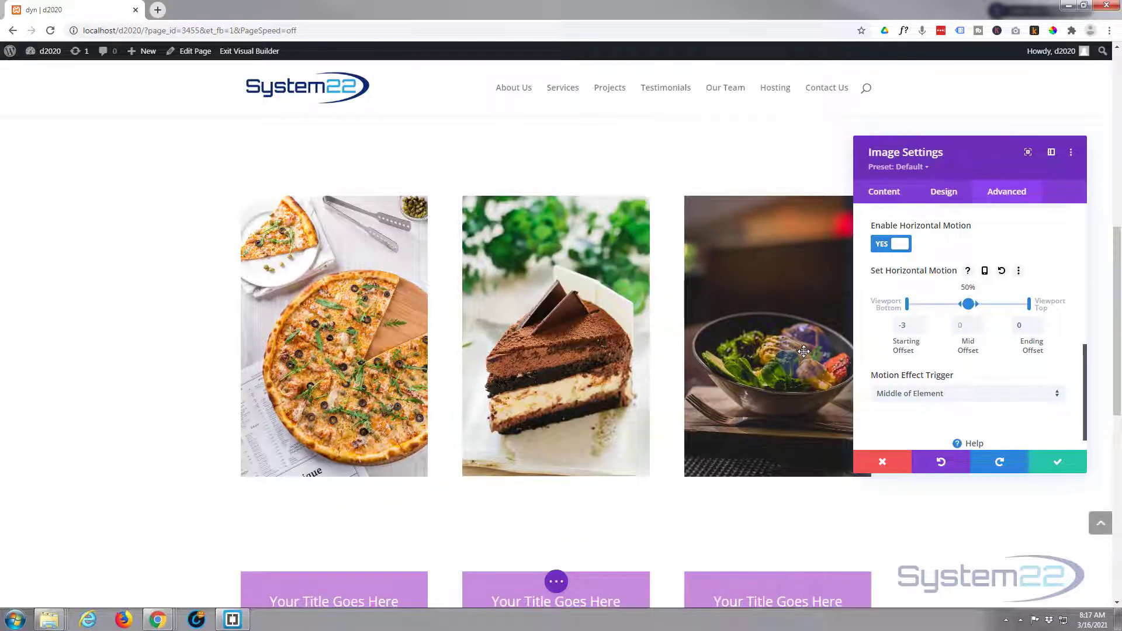
{"action": "scroll", "coordinate": [804, 351], "scroll_direction": "down", "scroll_amount": 1}
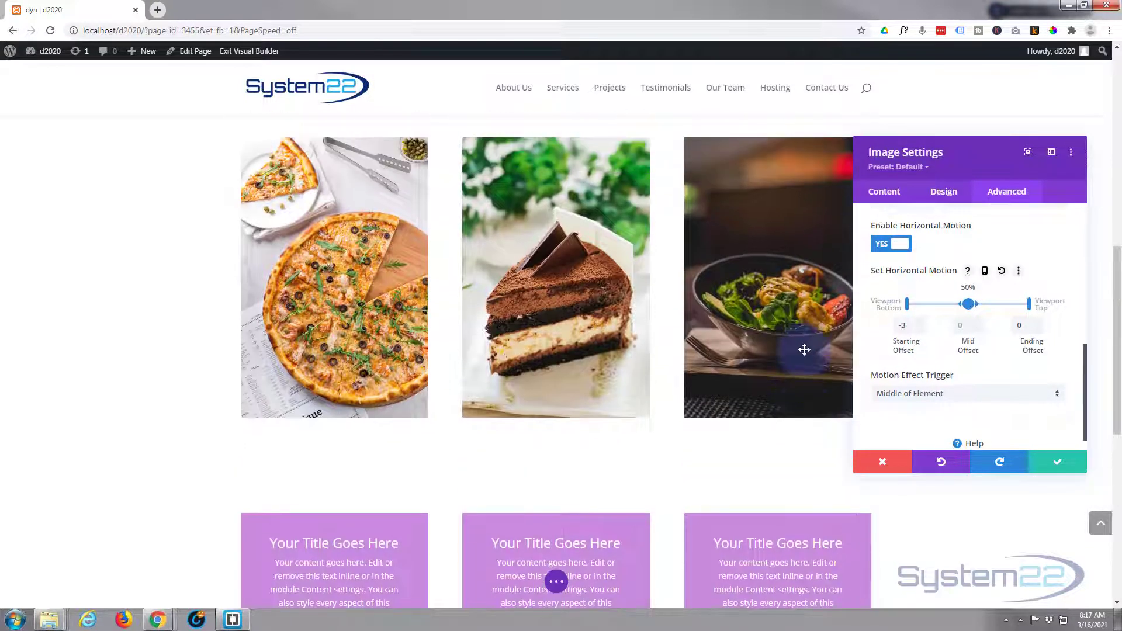
{"action": "scroll", "coordinate": [804, 349], "scroll_direction": "up", "scroll_amount": 1}
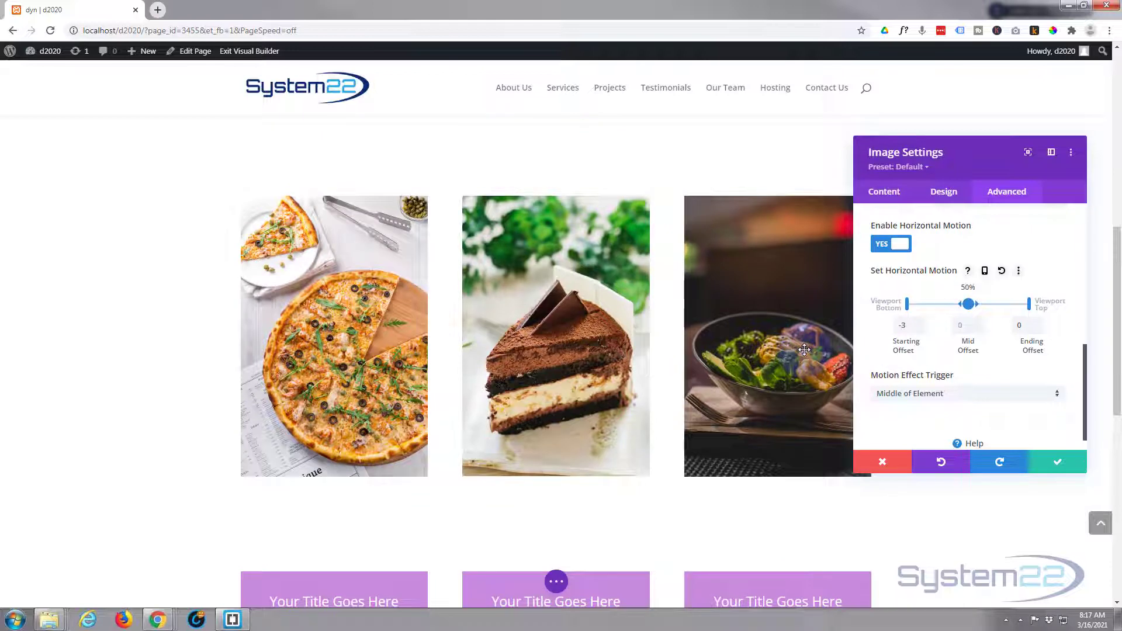
{"action": "scroll", "coordinate": [804, 349], "scroll_direction": "up", "scroll_amount": 7}
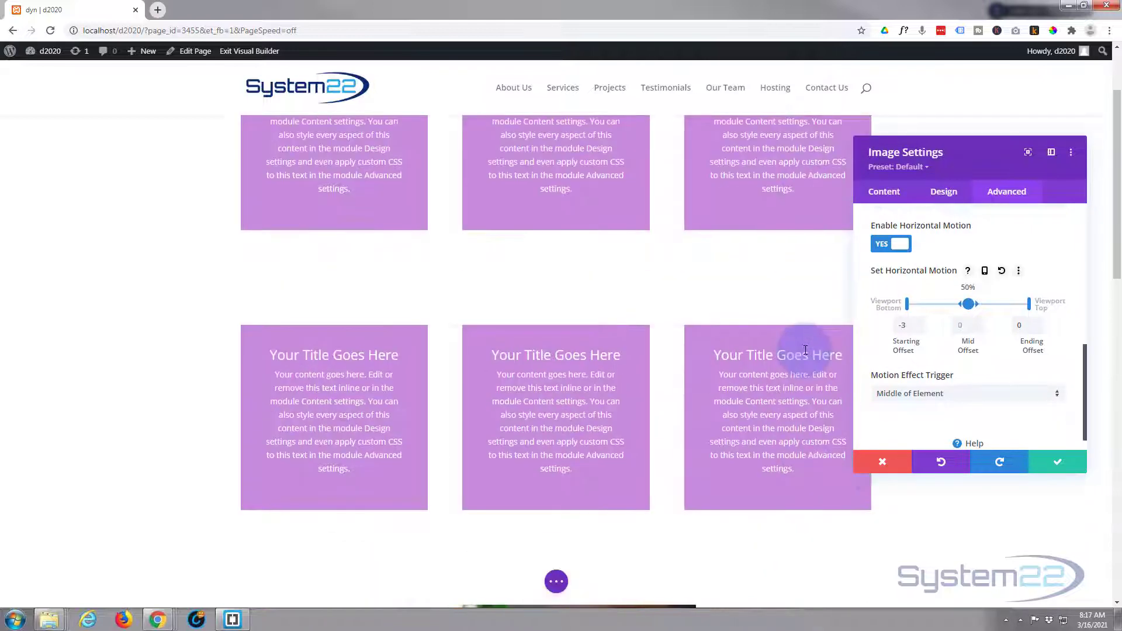
{"action": "scroll", "coordinate": [805, 349], "scroll_direction": "down", "scroll_amount": 5}
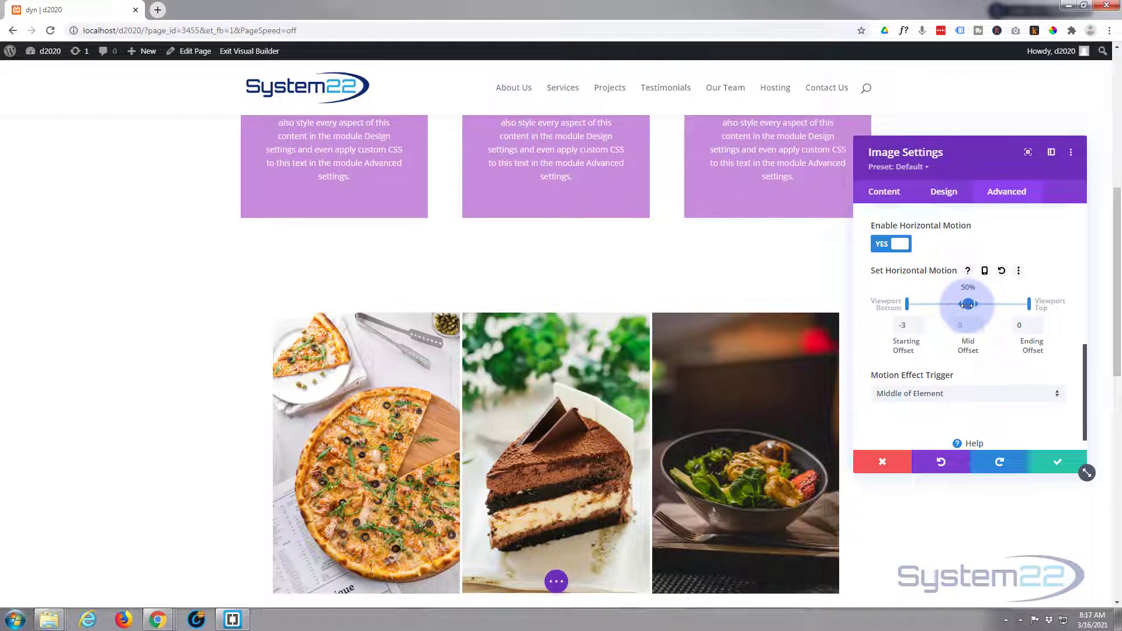
{"action": "mouse_move", "coordinate": [957, 304]}
{"action": "left_mouse_down"}
{"action": "mouse_move", "coordinate": [933, 305]}
{"action": "mouse_move", "coordinate": [948, 304]}
{"action": "left_mouse_up"}
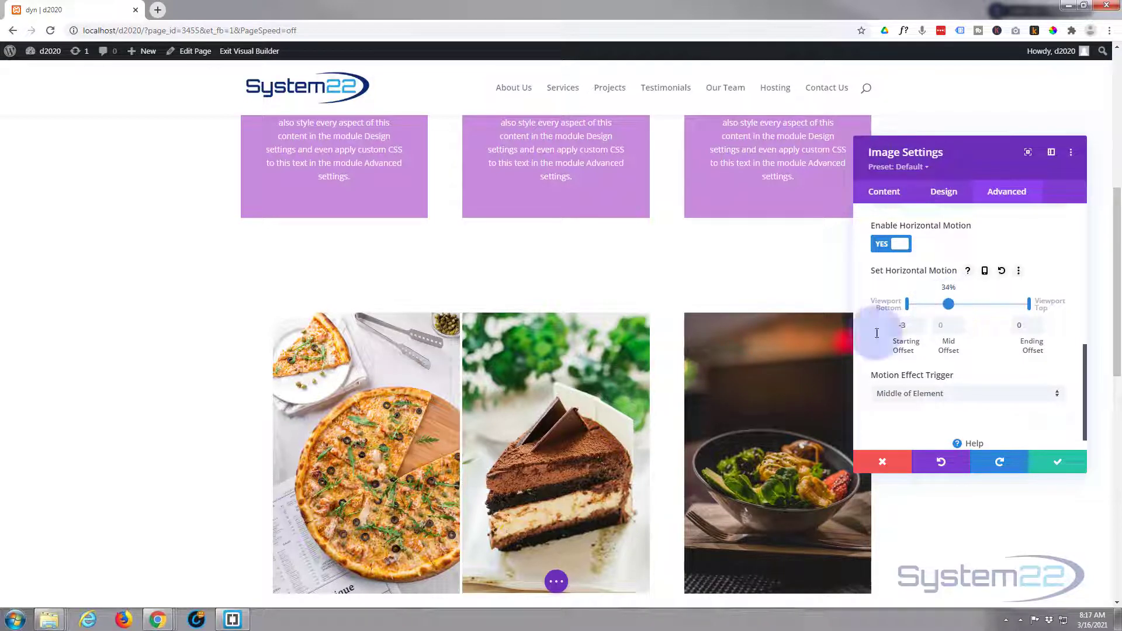
{"action": "scroll", "coordinate": [599, 389], "scroll_direction": "down", "scroll_amount": 4}
{"action": "scroll", "coordinate": [599, 389], "scroll_direction": "down", "scroll_amount": 2}
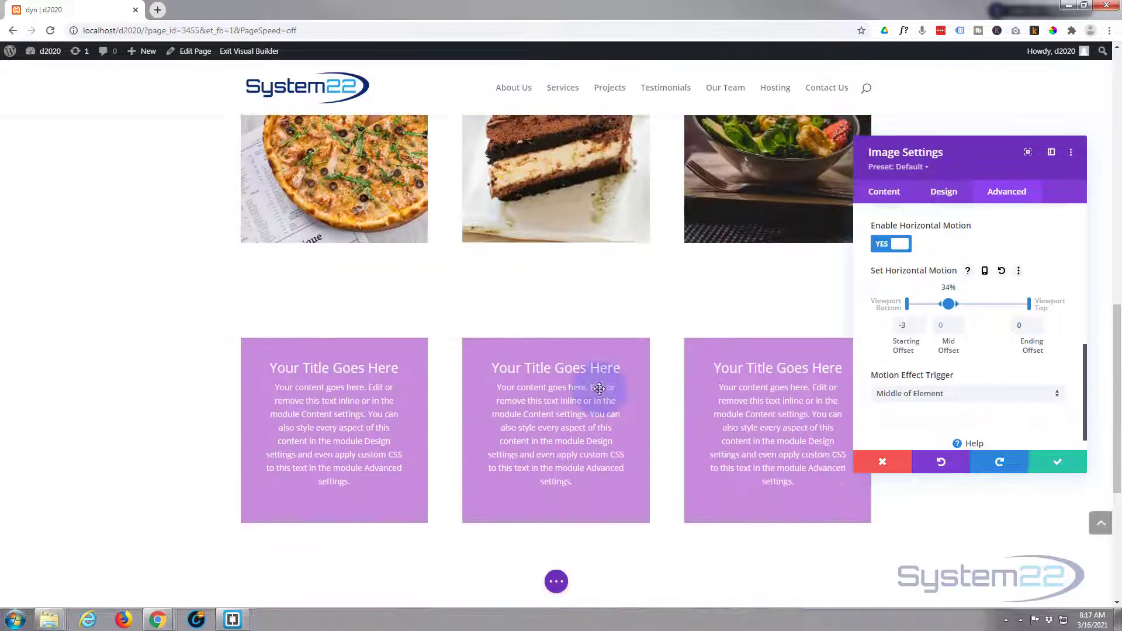
{"action": "scroll", "coordinate": [599, 388], "scroll_direction": "up", "scroll_amount": 4}
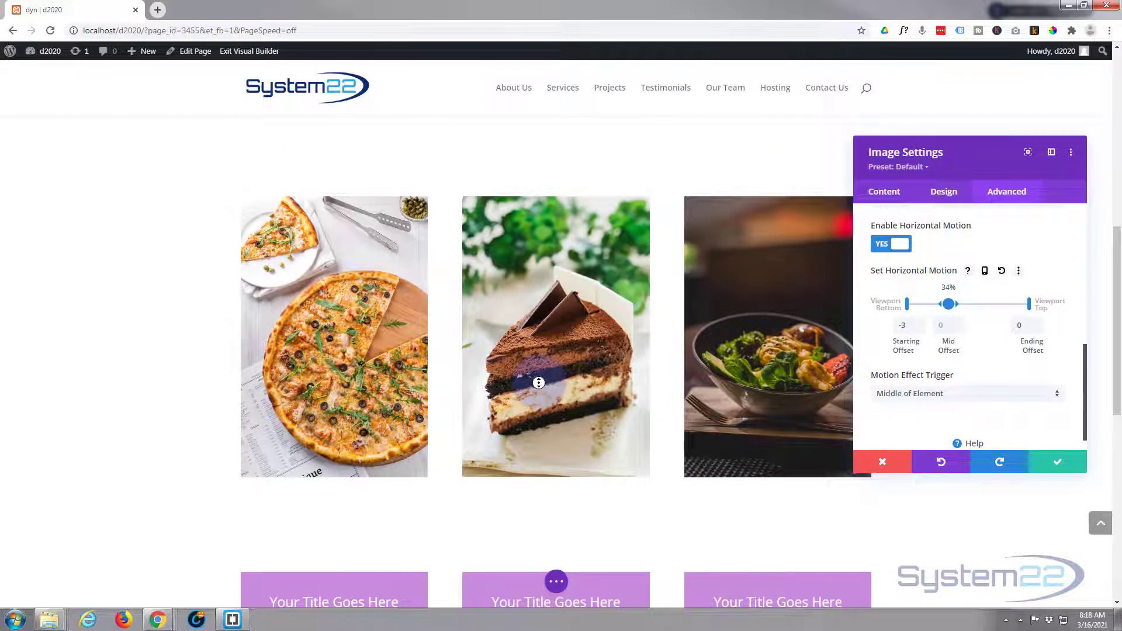
{"action": "scroll", "coordinate": [167, 381], "scroll_direction": "up", "scroll_amount": 5}
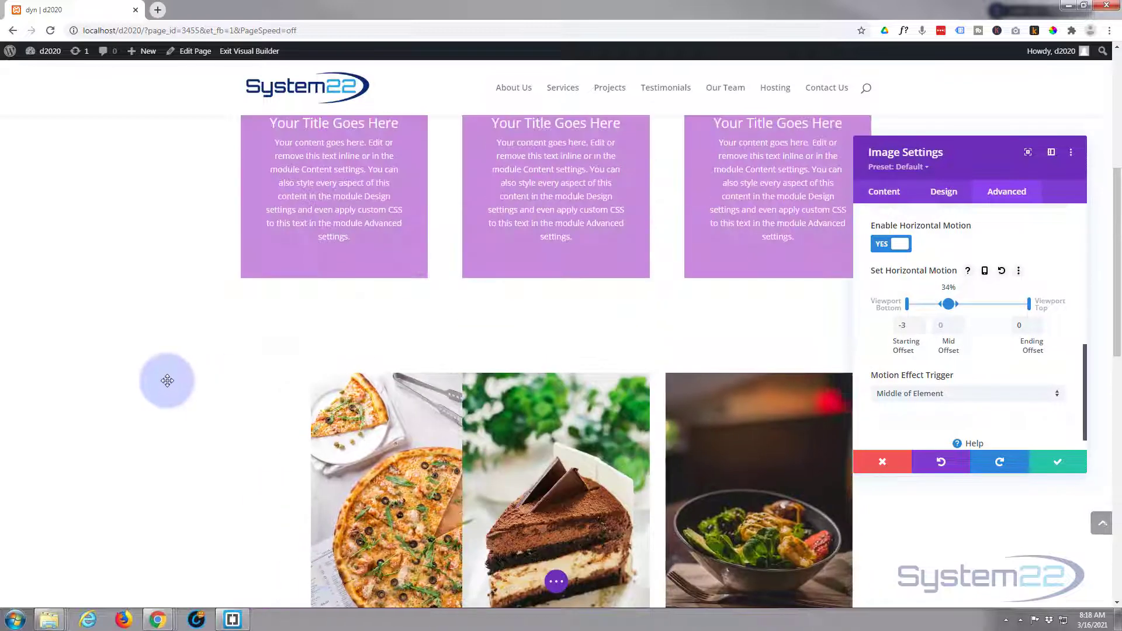
{"action": "scroll", "coordinate": [167, 380], "scroll_direction": "down", "scroll_amount": 4}
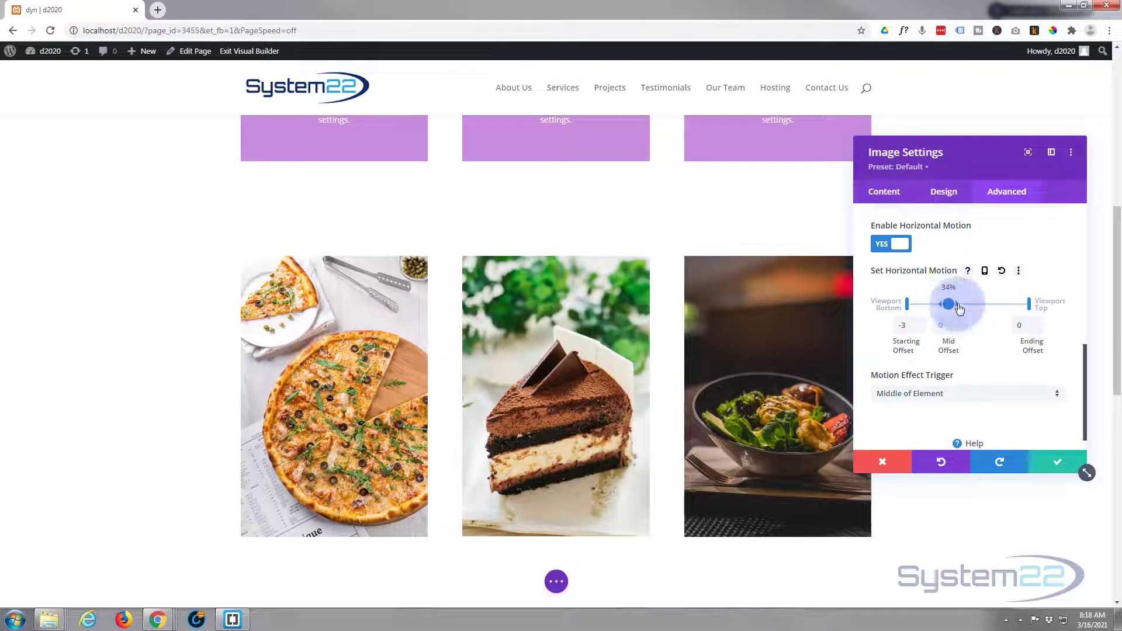
{"action": "left_click_drag", "start_coordinate": [958, 309], "coordinate": [990, 304]}
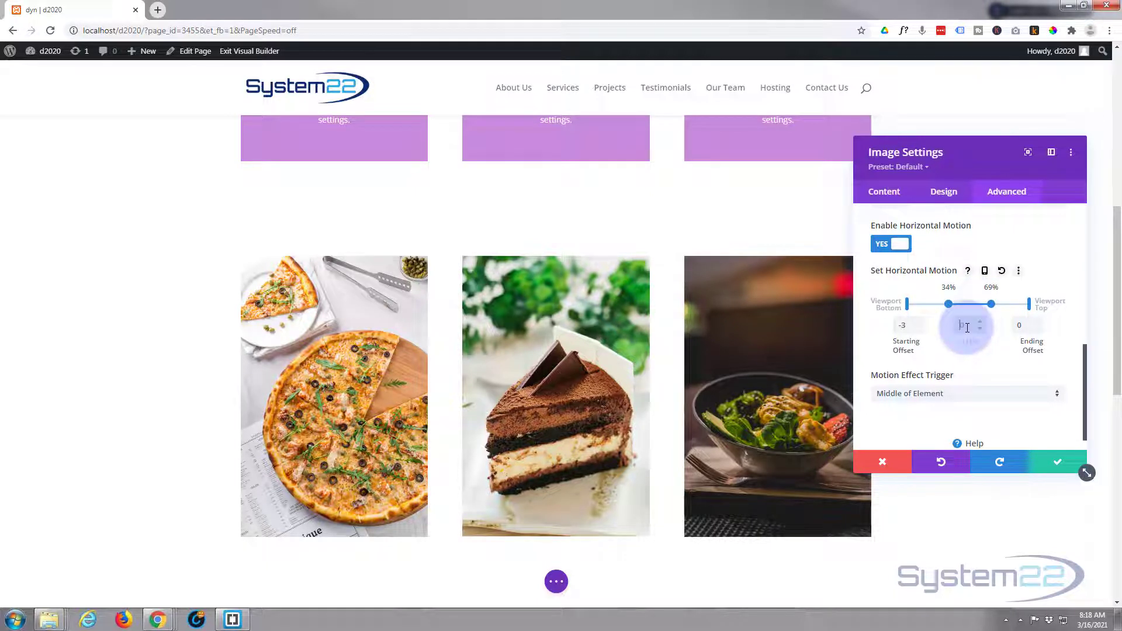
{"action": "left_click", "coordinate": [946, 303]}
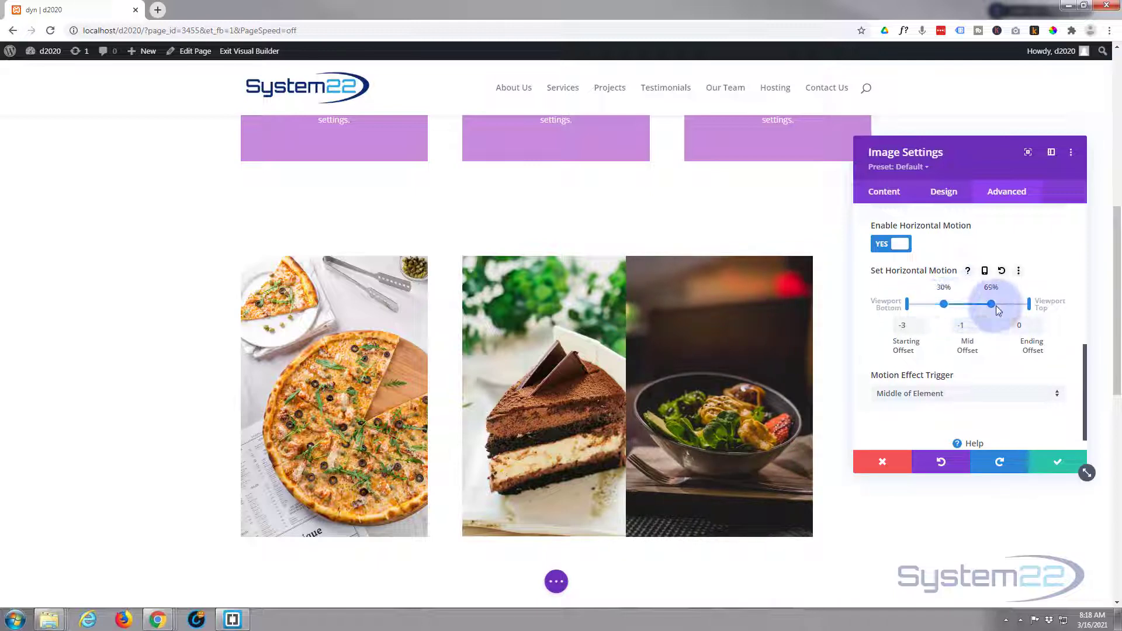
{"action": "scroll", "coordinate": [738, 528], "scroll_direction": "up", "scroll_amount": 3}
{"action": "scroll", "coordinate": [738, 528], "scroll_direction": "up", "scroll_amount": 3}
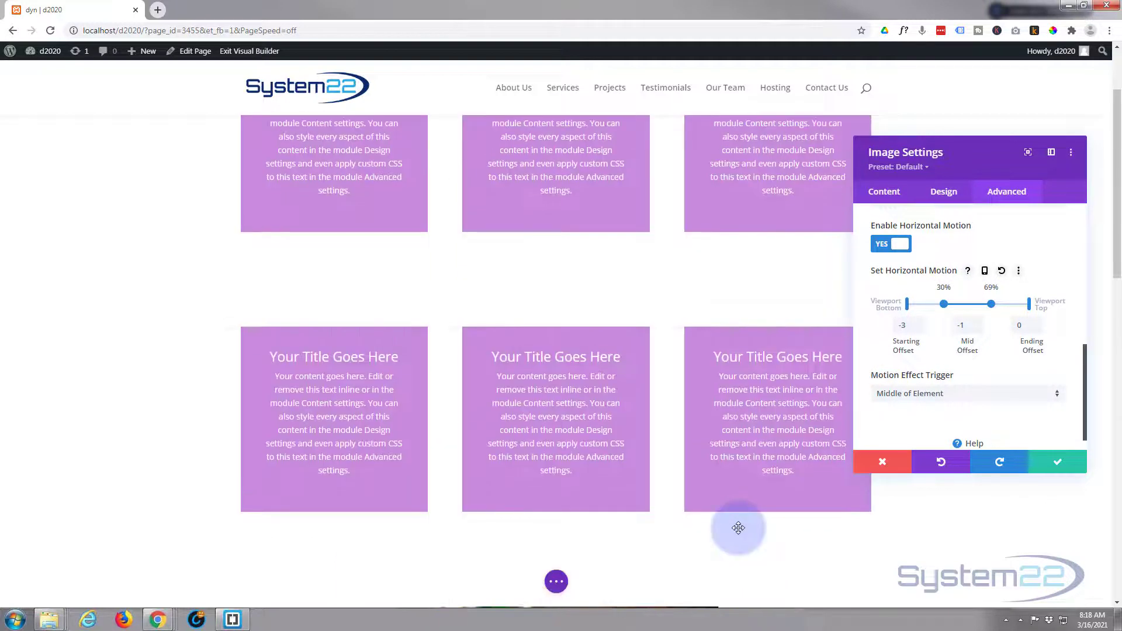
{"action": "scroll", "coordinate": [739, 527], "scroll_direction": "down", "scroll_amount": 4}
{"action": "scroll", "coordinate": [740, 527], "scroll_direction": "down", "scroll_amount": 6}
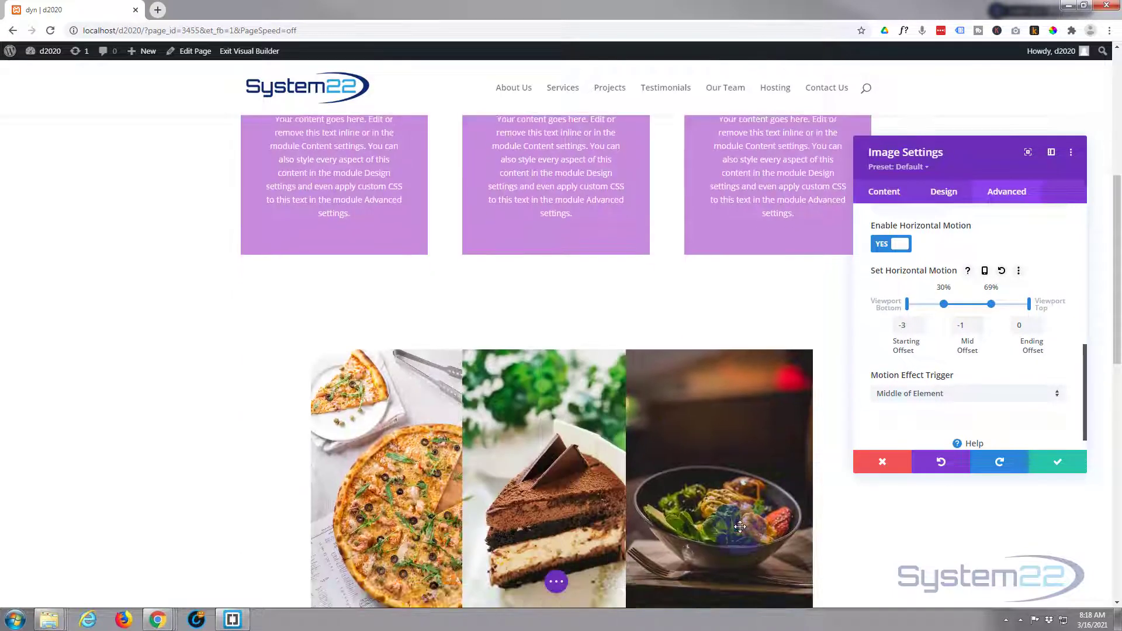
{"action": "scroll", "coordinate": [739, 527], "scroll_direction": "up", "scroll_amount": 4}
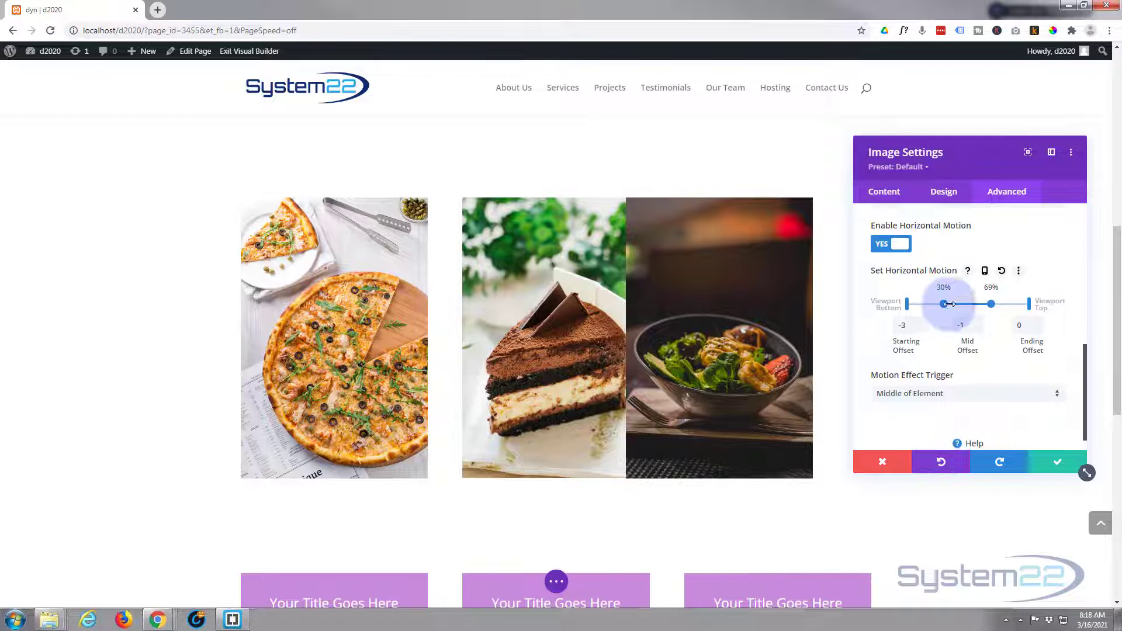
{"action": "left_click_drag", "start_coordinate": [947, 304], "coordinate": [978, 321]}
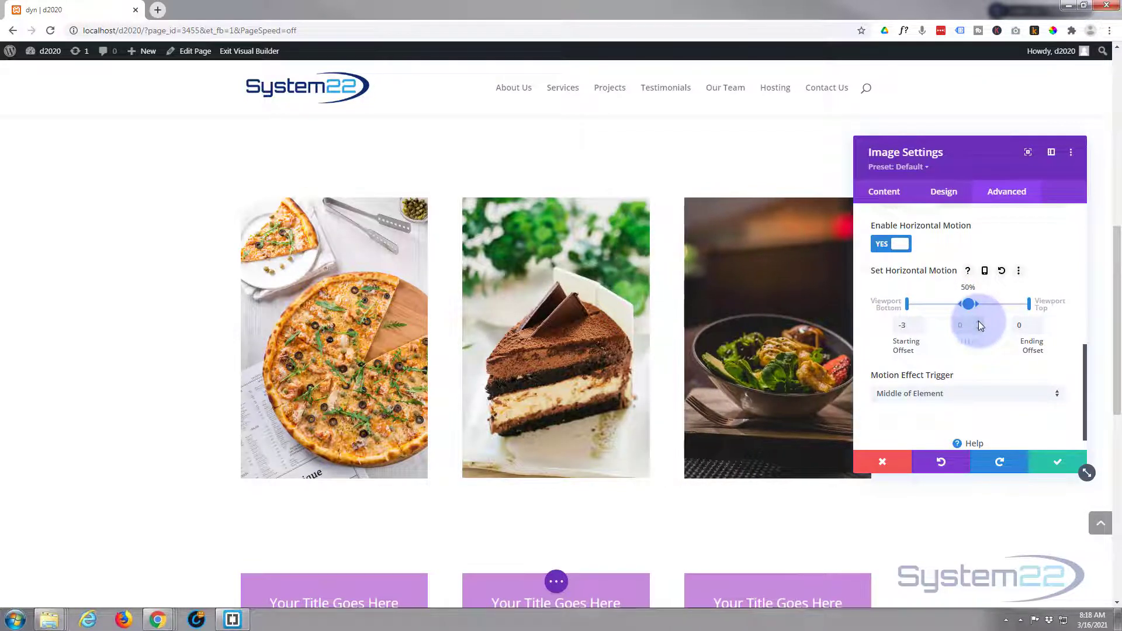
Step: Save the salad image's motion settings and scroll through the pizza, cake and salad row
{"action": "left_click", "coordinate": [1049, 467]}
{"action": "scroll", "coordinate": [904, 461], "scroll_direction": "up", "scroll_amount": 7}
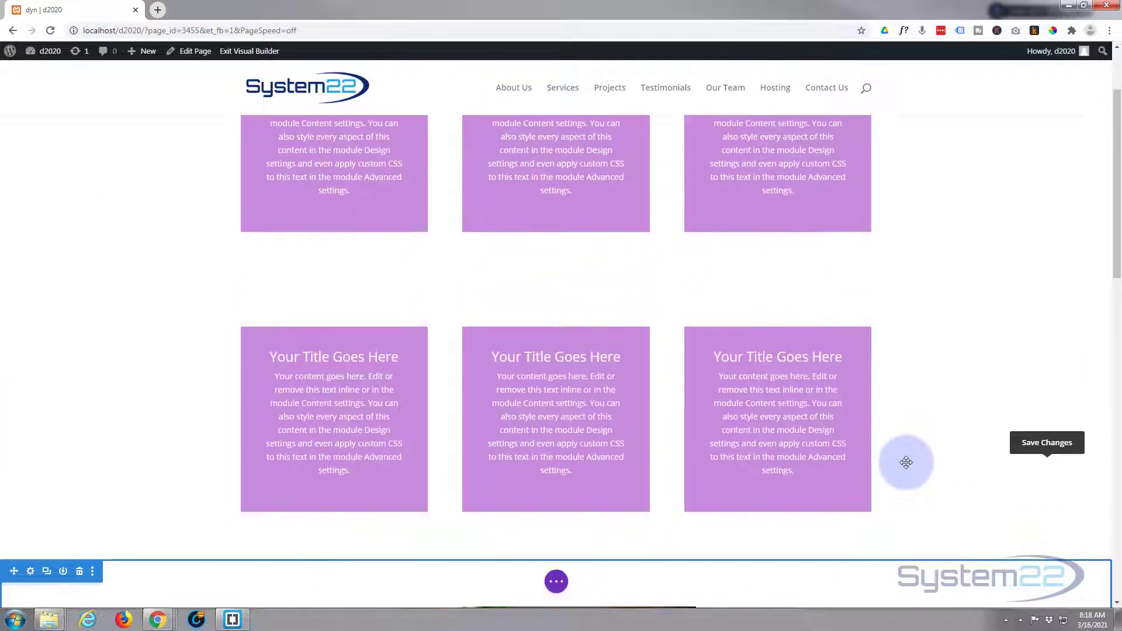
{"action": "scroll", "coordinate": [906, 462], "scroll_direction": "down", "scroll_amount": 1}
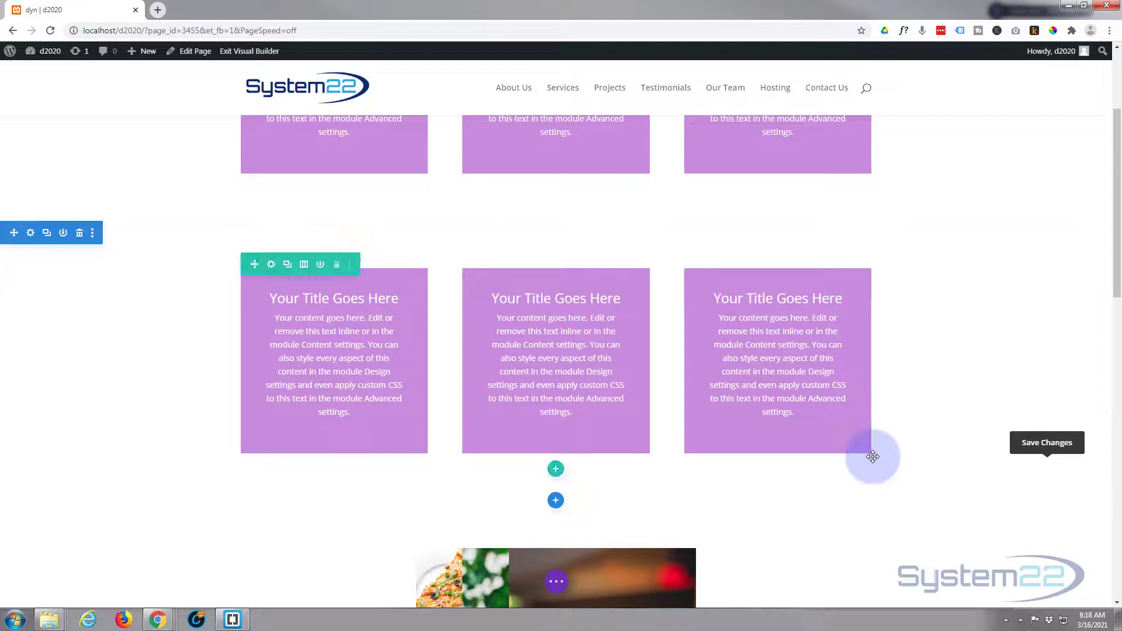
{"action": "scroll", "coordinate": [873, 456], "scroll_direction": "down", "scroll_amount": 6}
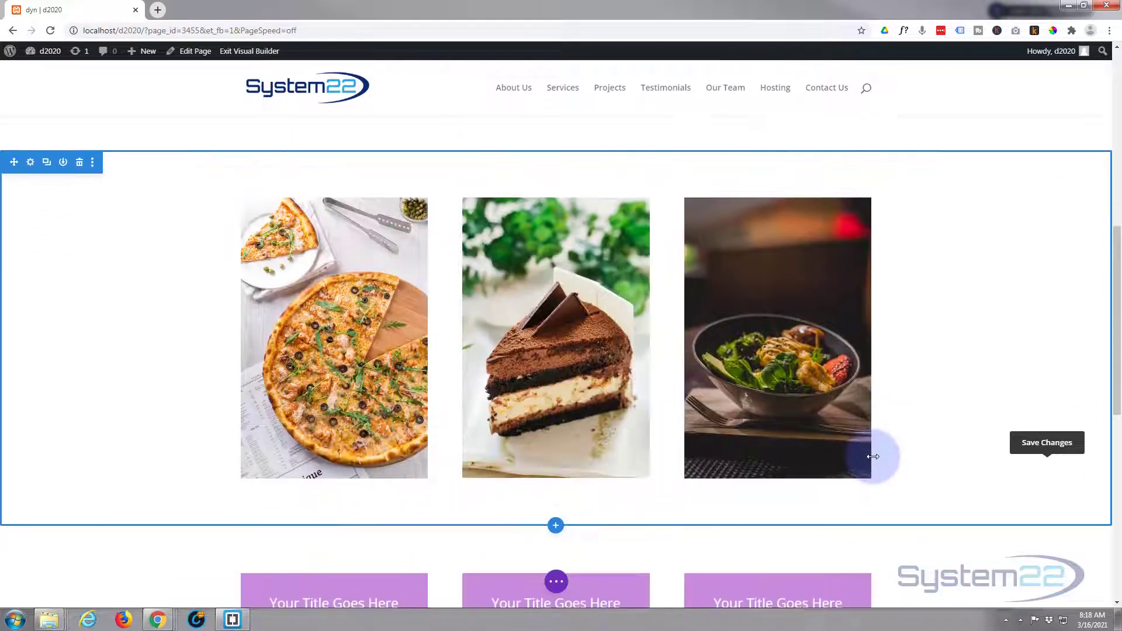
{"action": "scroll", "coordinate": [872, 456], "scroll_direction": "down", "scroll_amount": 1}
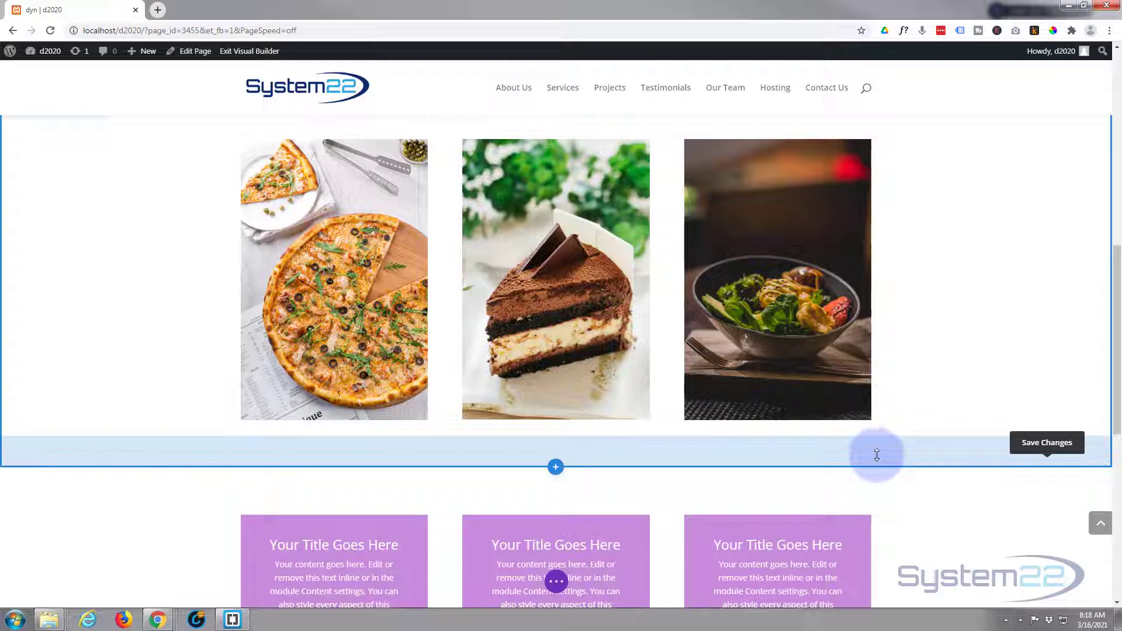
{"action": "scroll", "coordinate": [879, 453], "scroll_direction": "up", "scroll_amount": 1}
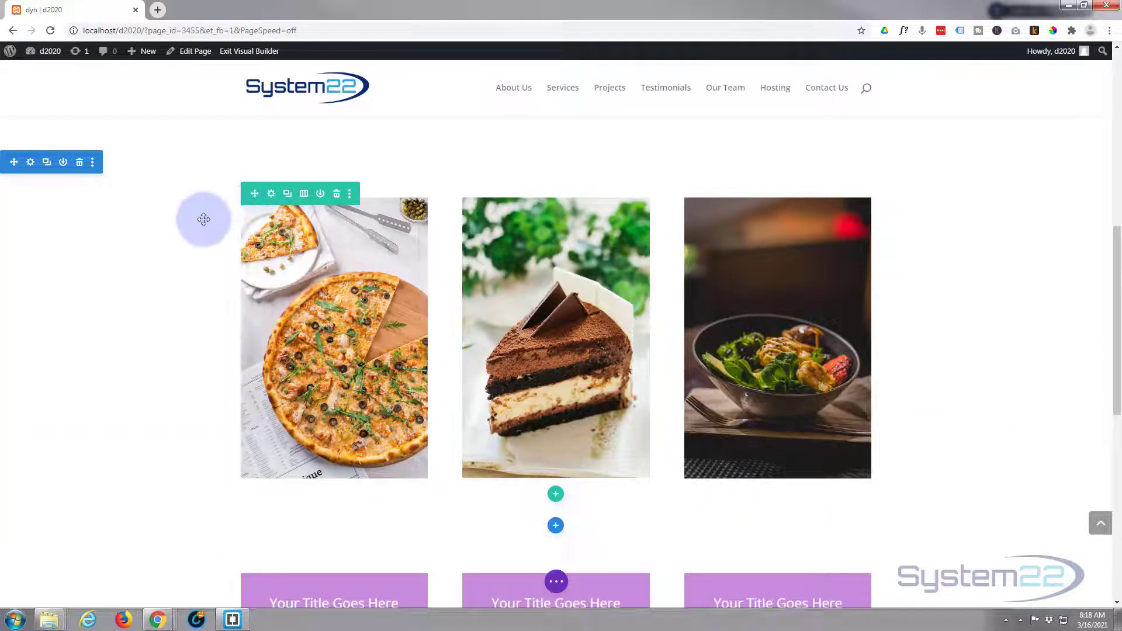
Step: Duplicate the pizza, cake and salad image section and reveal the Save Draft/Publish options
{"action": "left_click", "coordinate": [48, 167]}
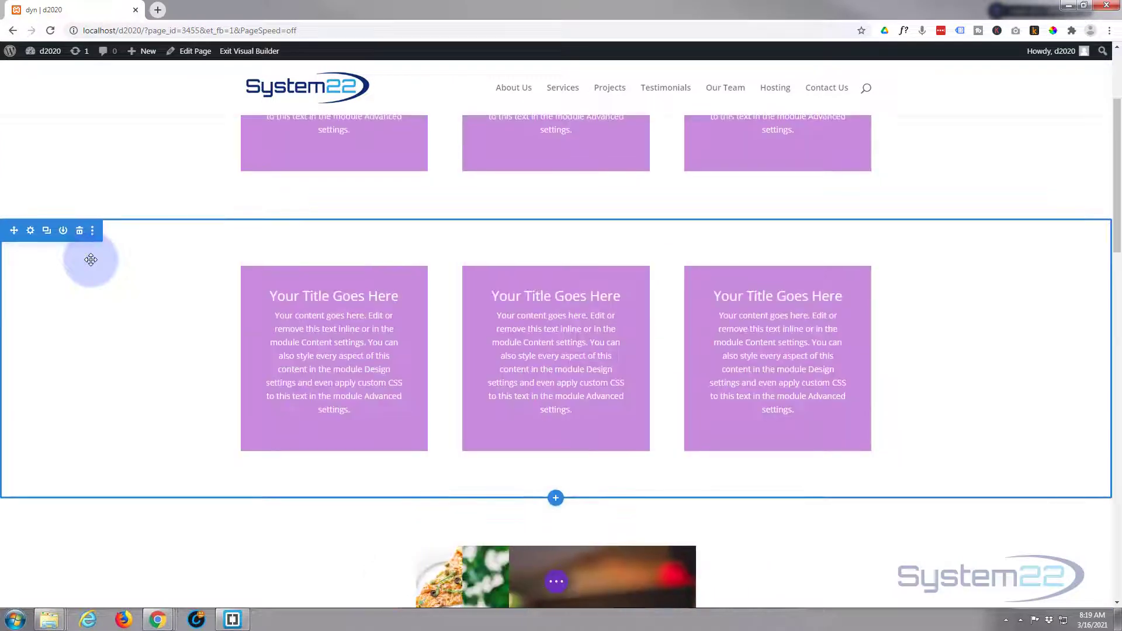
{"action": "scroll", "coordinate": [90, 259], "scroll_direction": "down", "scroll_amount": 6}
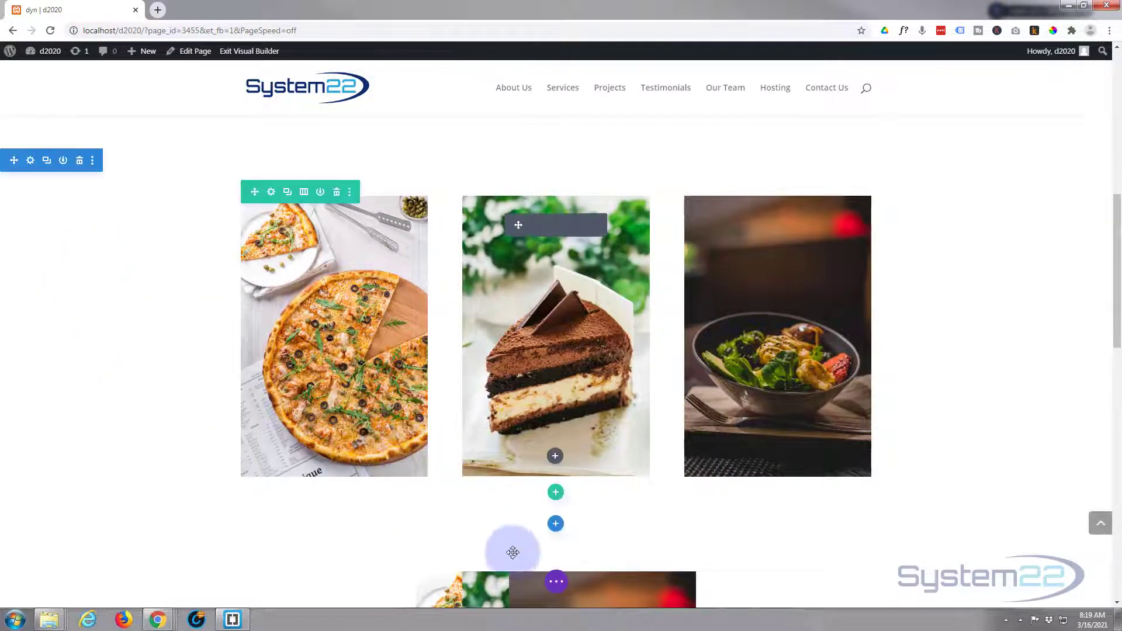
{"action": "left_click", "coordinate": [559, 587]}
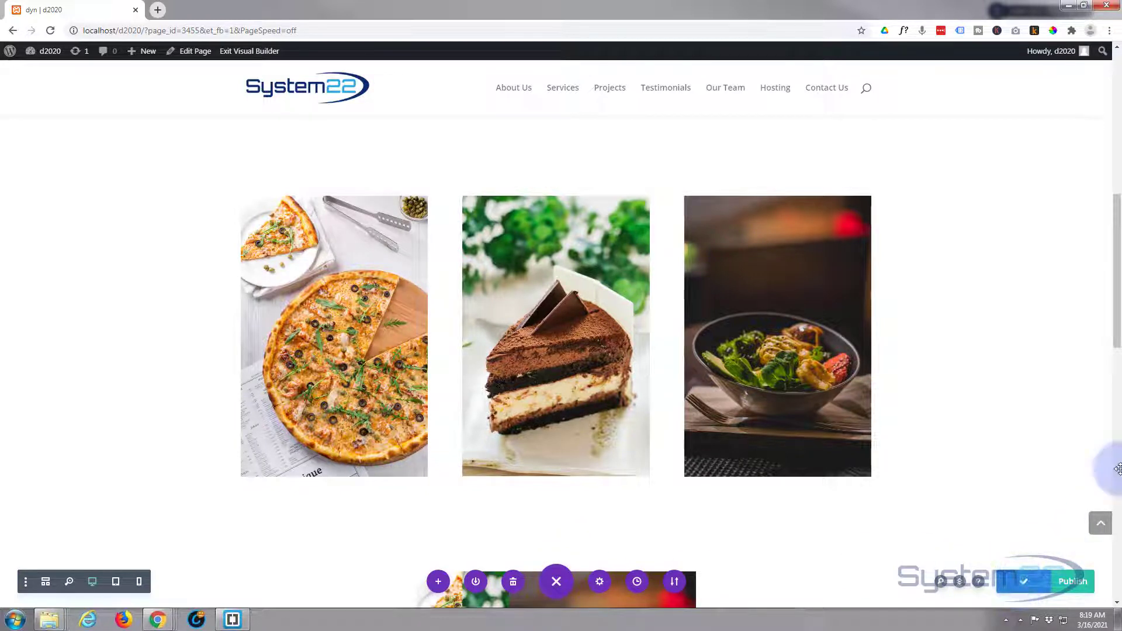
Step: Exit the Visual Builder and scroll the live page to see pizza and salad slide beside the cake
{"action": "left_click", "coordinate": [237, 51]}
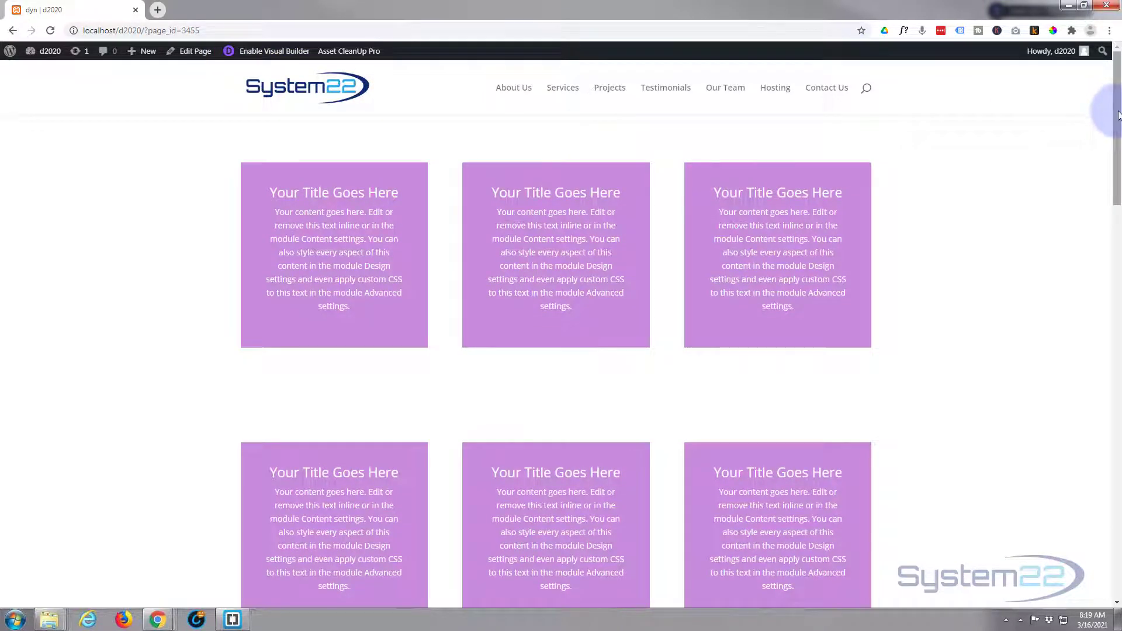
{"action": "left_click_drag", "start_coordinate": [1117, 117], "coordinate": [1106, 346]}
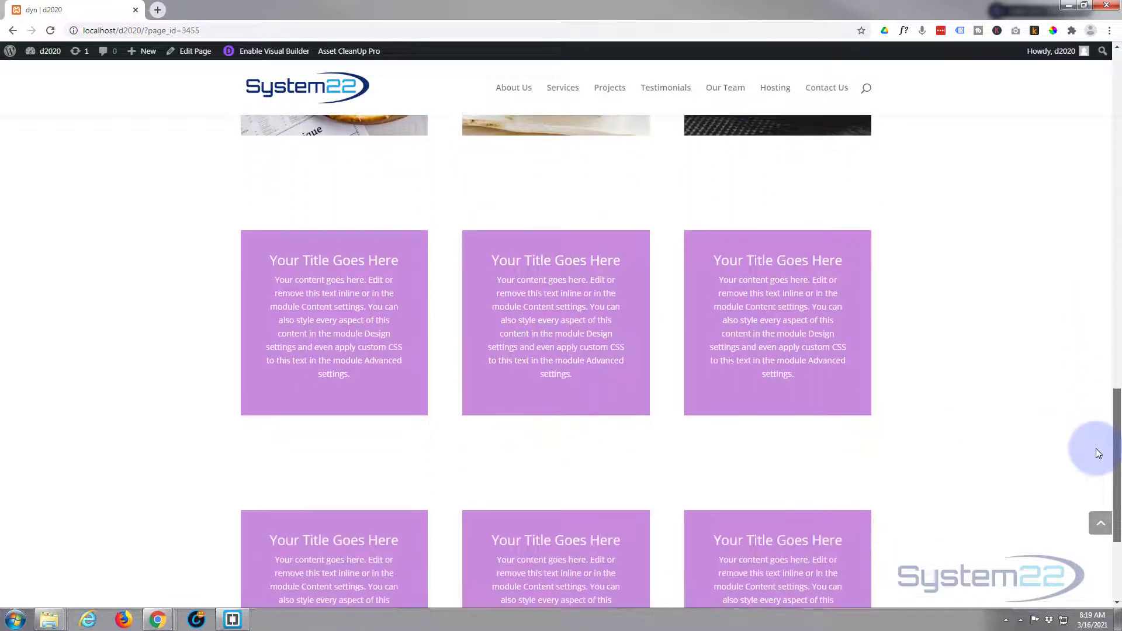
{"action": "scroll", "coordinate": [1098, 453], "scroll_direction": "down", "scroll_amount": 1}
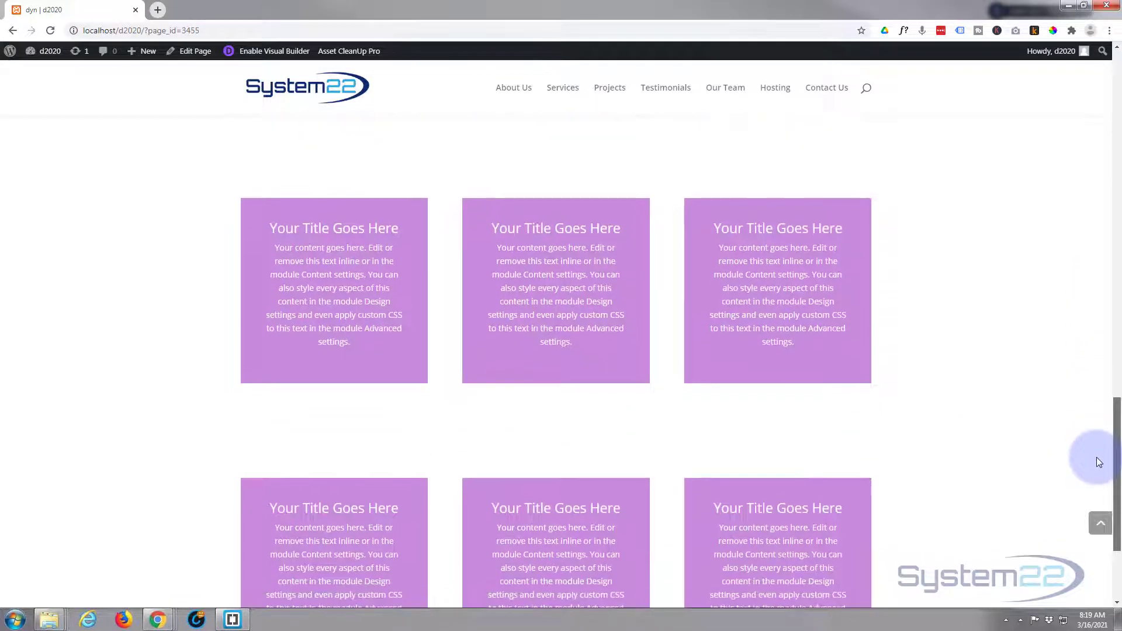
{"action": "left_click_drag", "start_coordinate": [1116, 459], "coordinate": [1117, 254]}
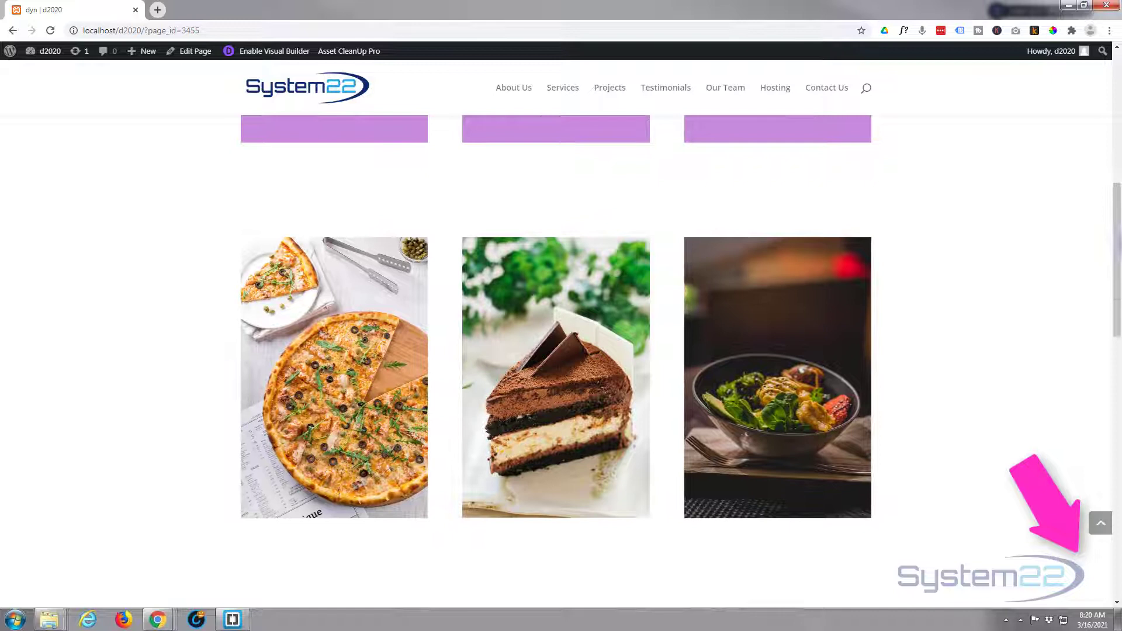